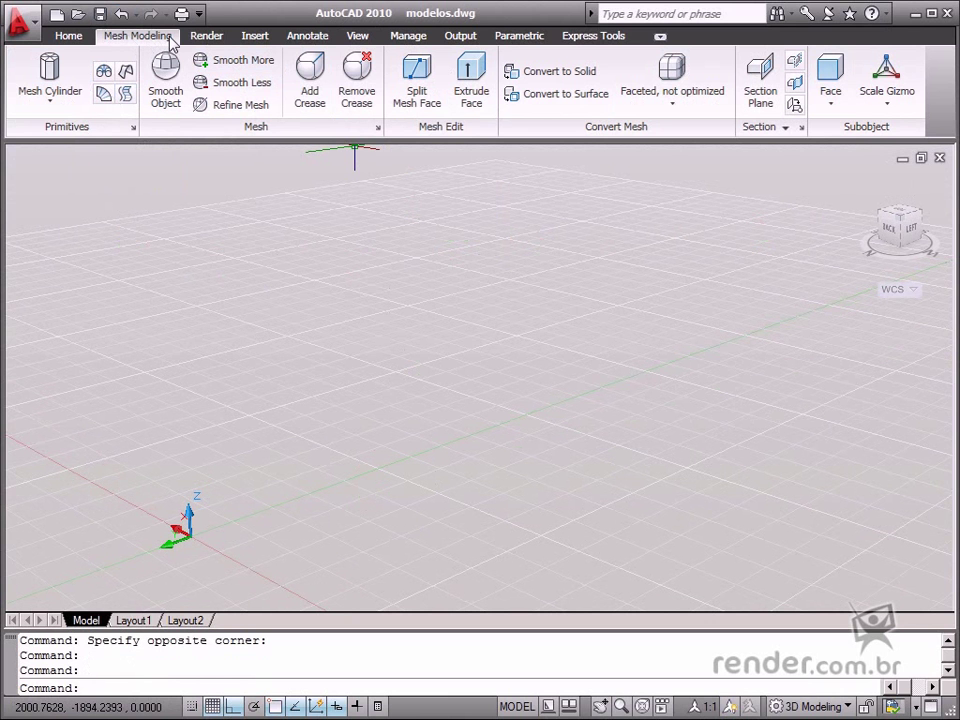
Draw a freehand mesh box about 198 units high in the empty model space.
left_click(50, 98)
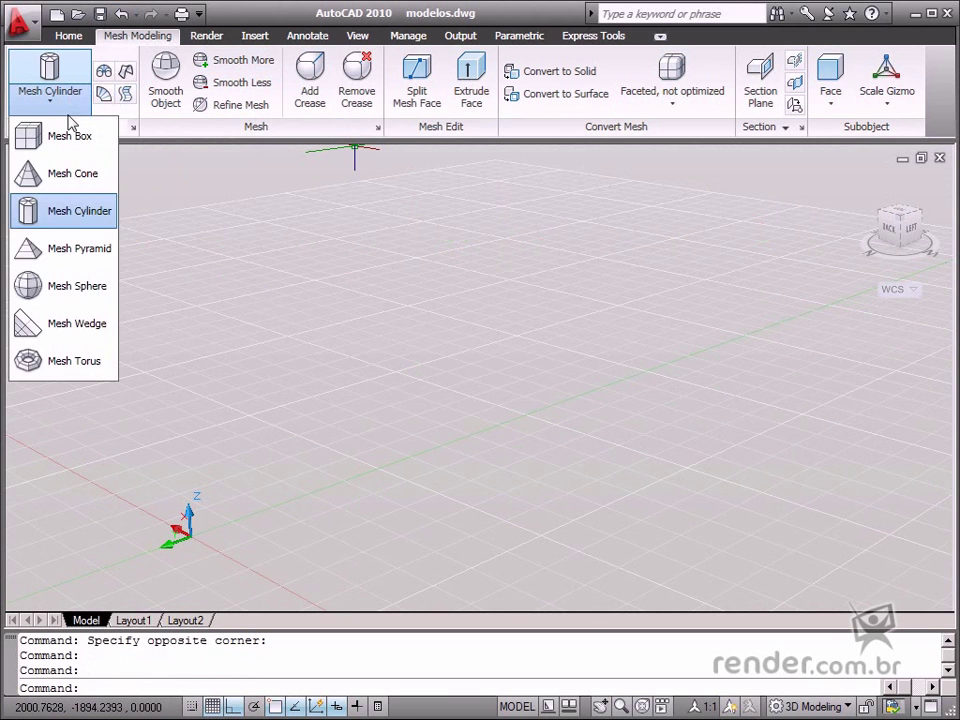
left_click(56, 133)
left_click(339, 418)
left_click(405, 335)
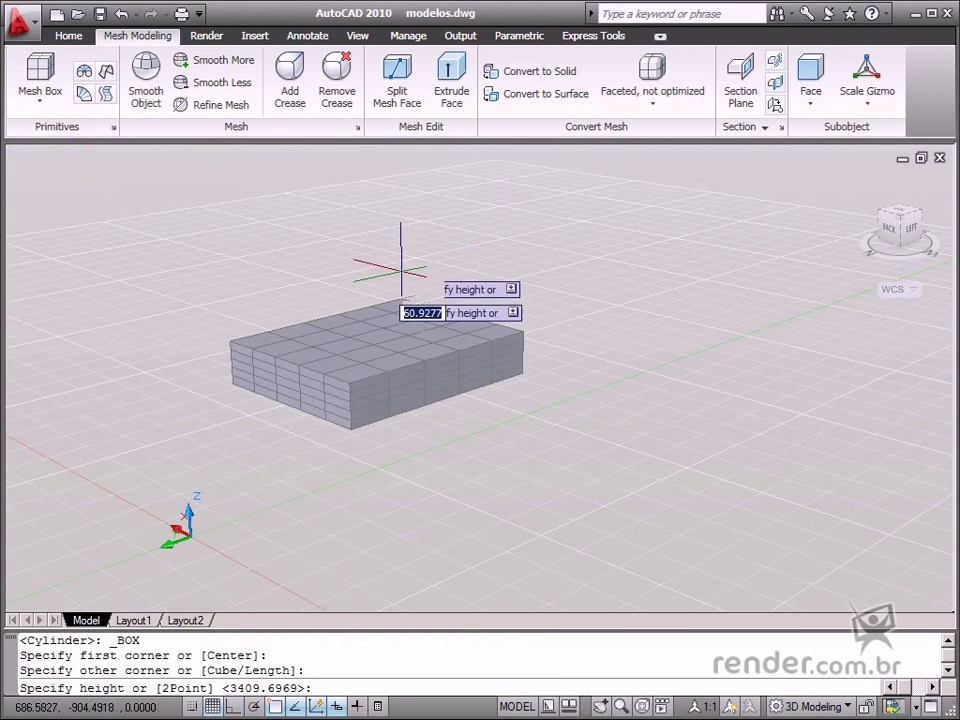
left_click(401, 260)
Increase the smoothness of the mesh box by one level.
middle_click_drag(401, 260, 426, 348)
left_click(431, 381)
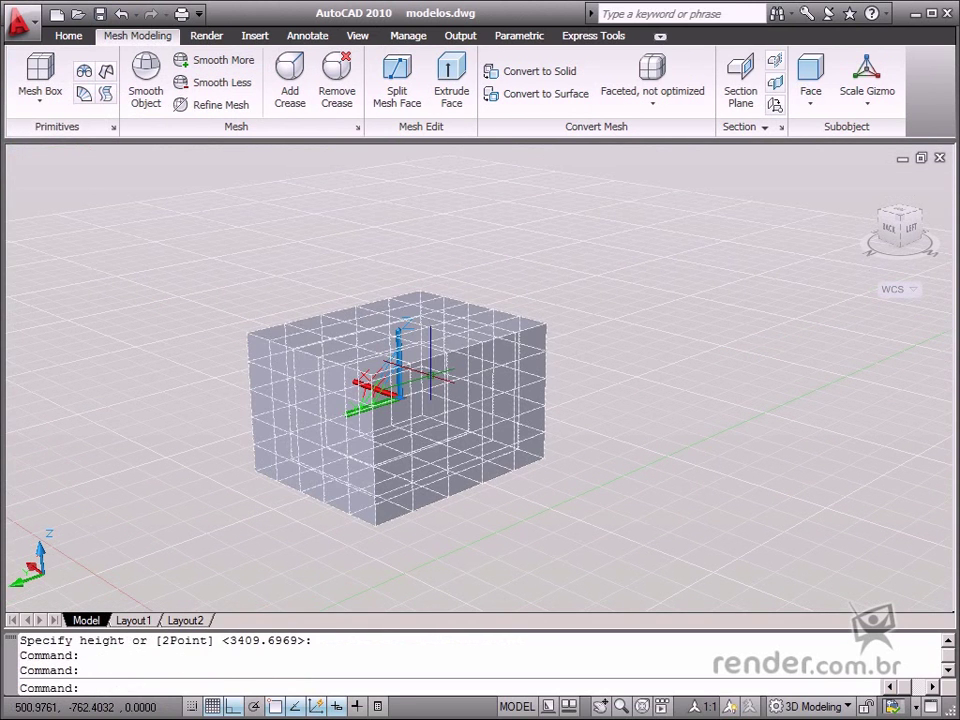
left_click(181, 61)
key("Escape")
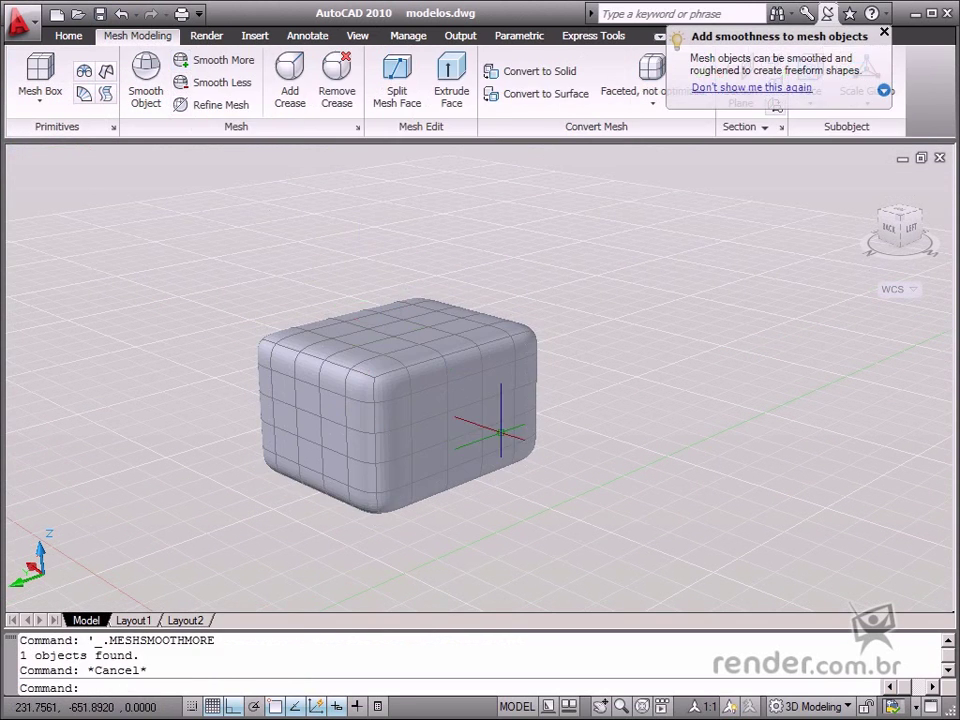
Pull a single face near the middle of the smoothed box's side outward along the X axis with the Move Gizmo.
left_click(466, 416, "ctrl")
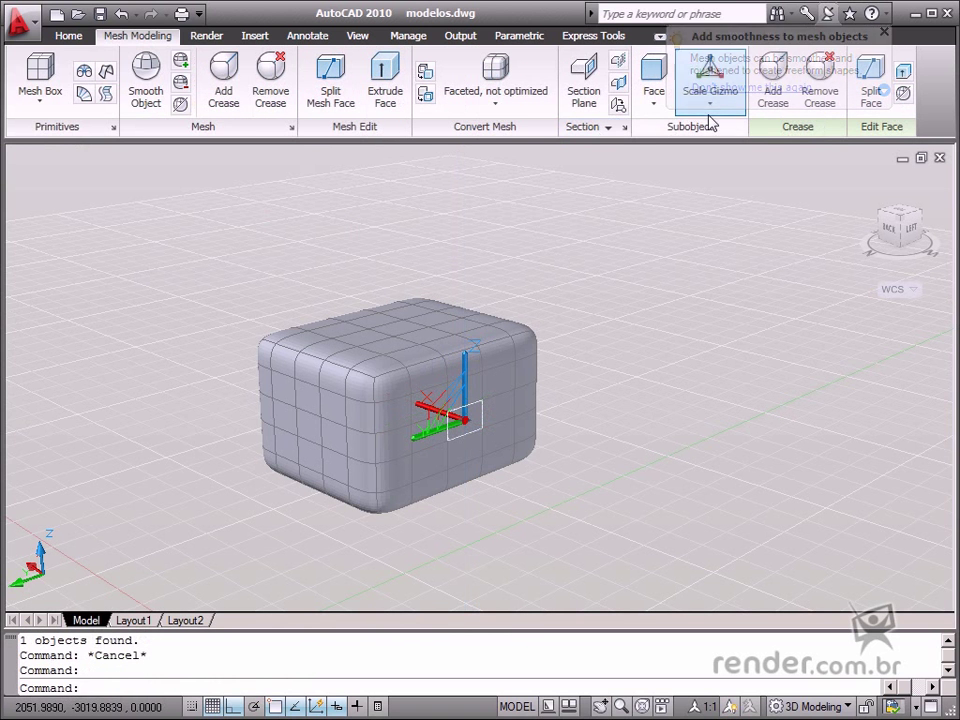
left_click(709, 106)
left_click(721, 134)
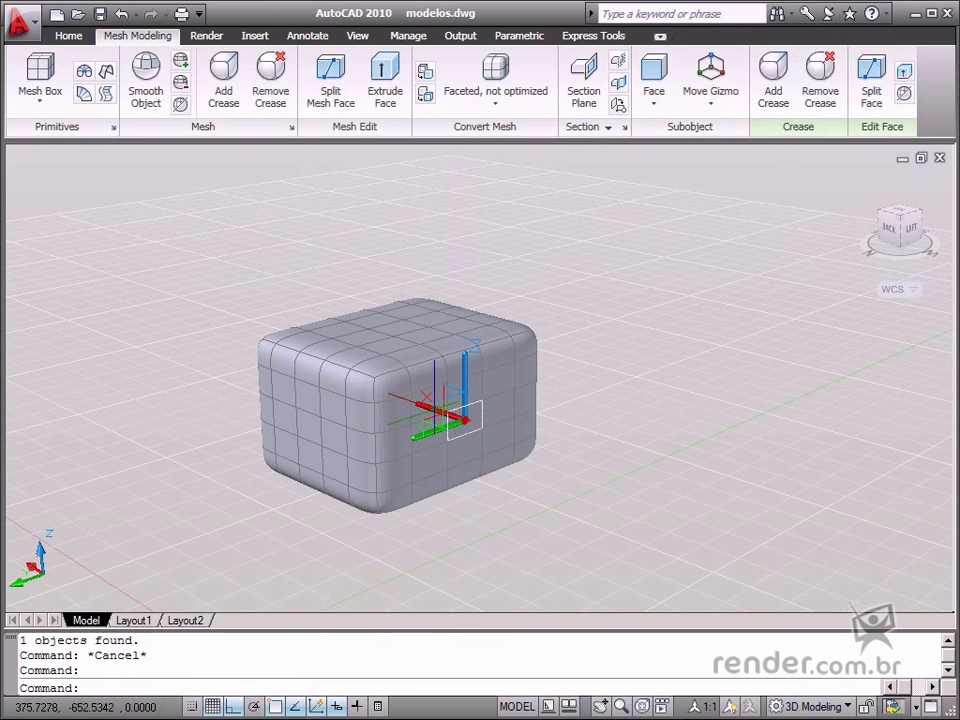
left_click(448, 413)
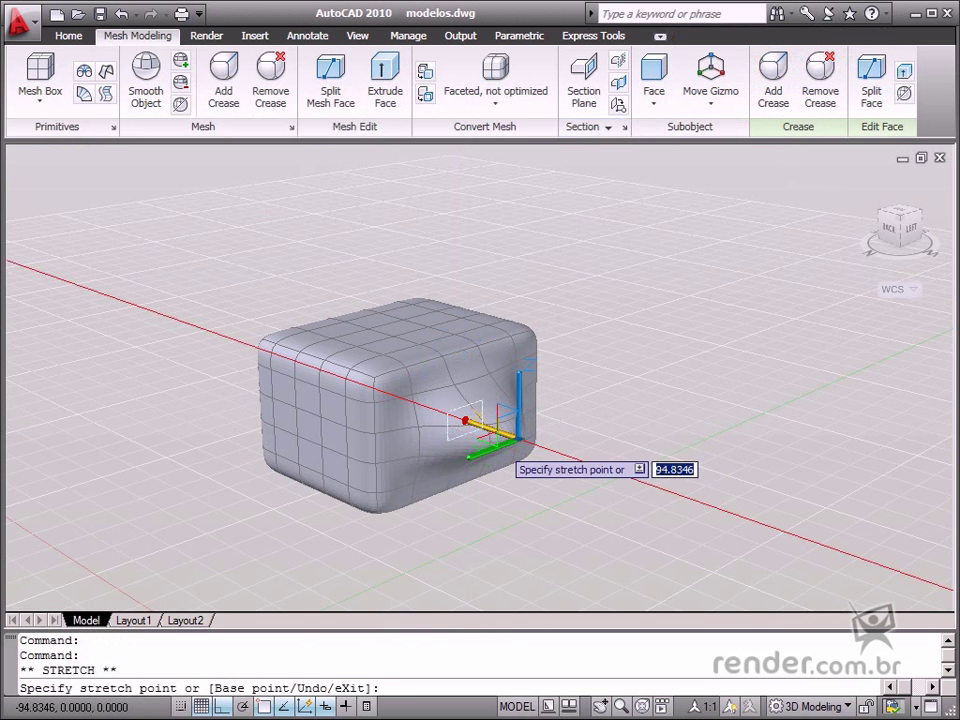
left_click(497, 418)
middle_click_drag(497, 440, 448, 525, "shift")
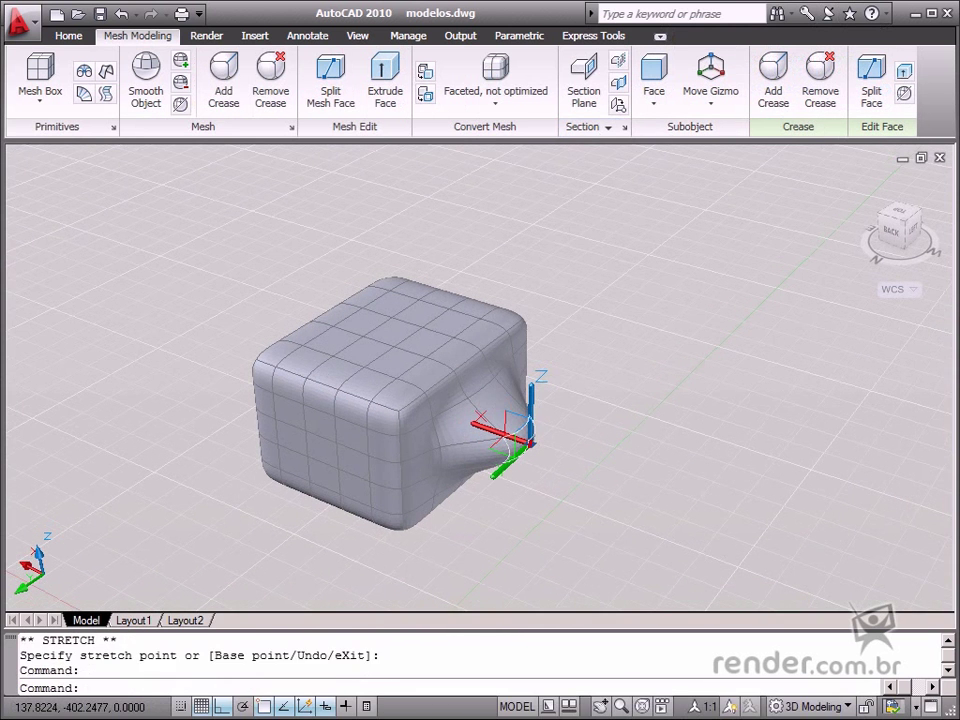
key("Escape")
Raise four adjacent faces on top of the smoothed box along the Z axis to form a bulge.
left_click(398, 331)
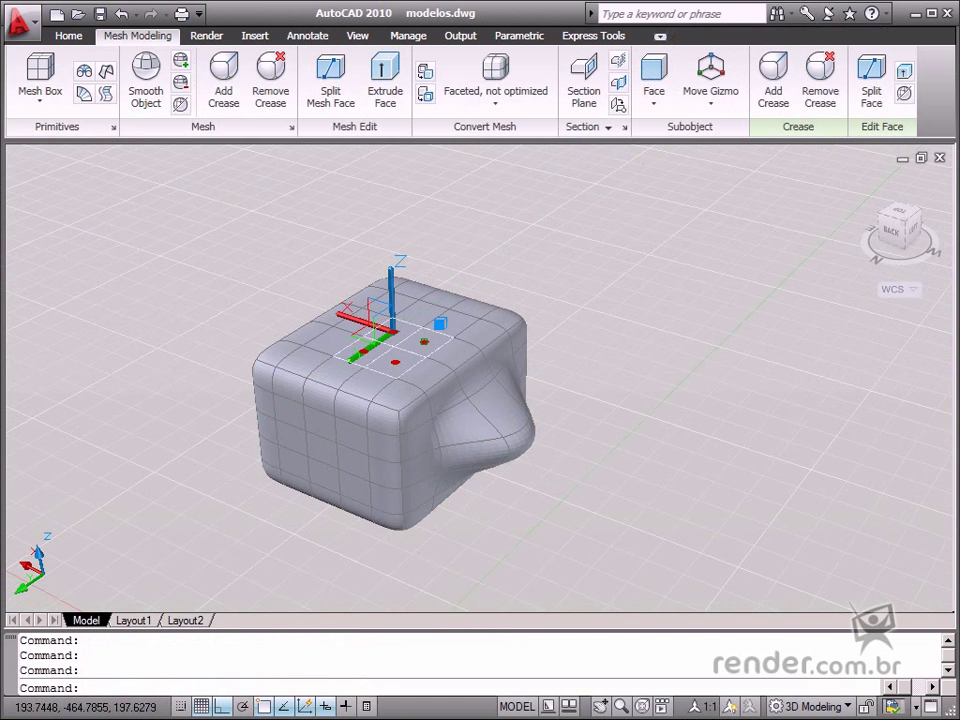
left_click(393, 290)
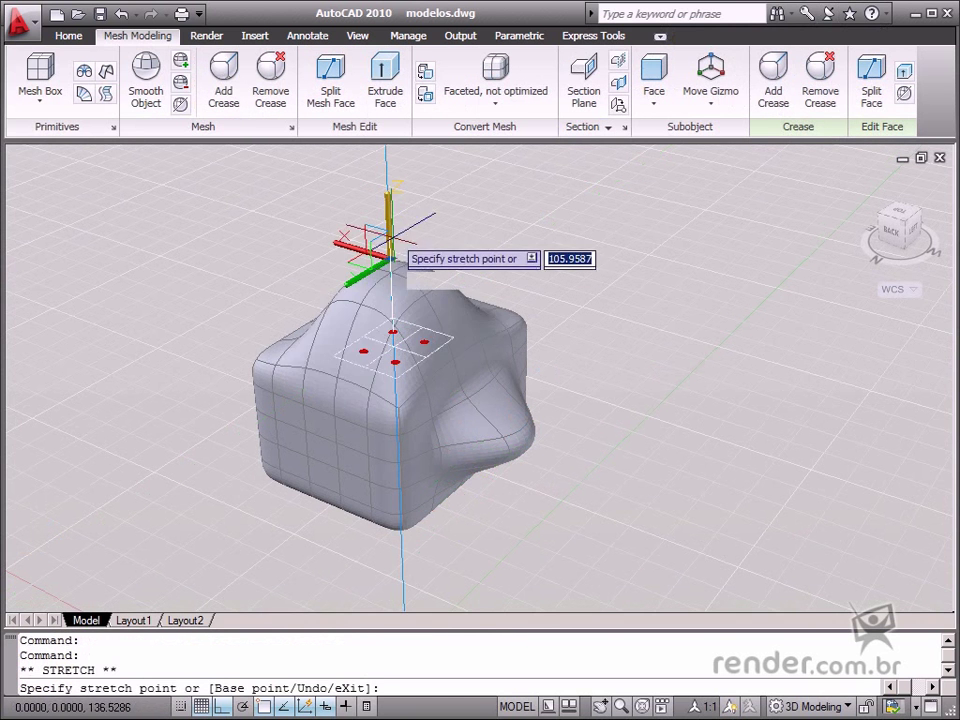
left_click(392, 252)
key("Escape")
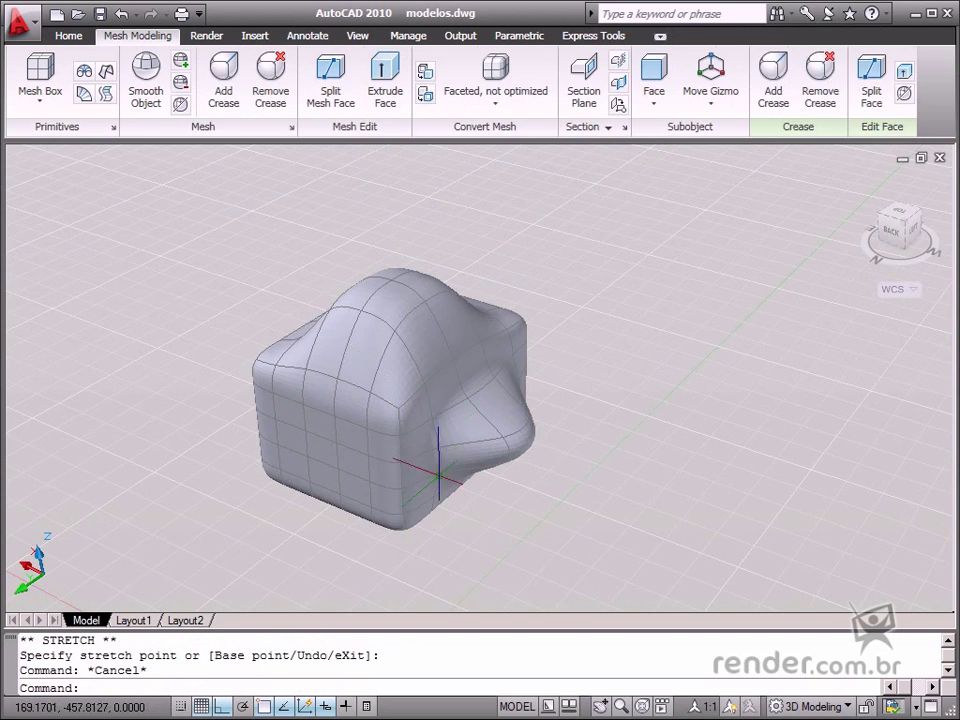
Delete the deformed mesh box.
left_click(447, 495)
mouse_move(447, 495)
middle_mouse_down("shift")
mouse_move(401, 491)
mouse_move(446, 493)
middle_mouse_up("shift")
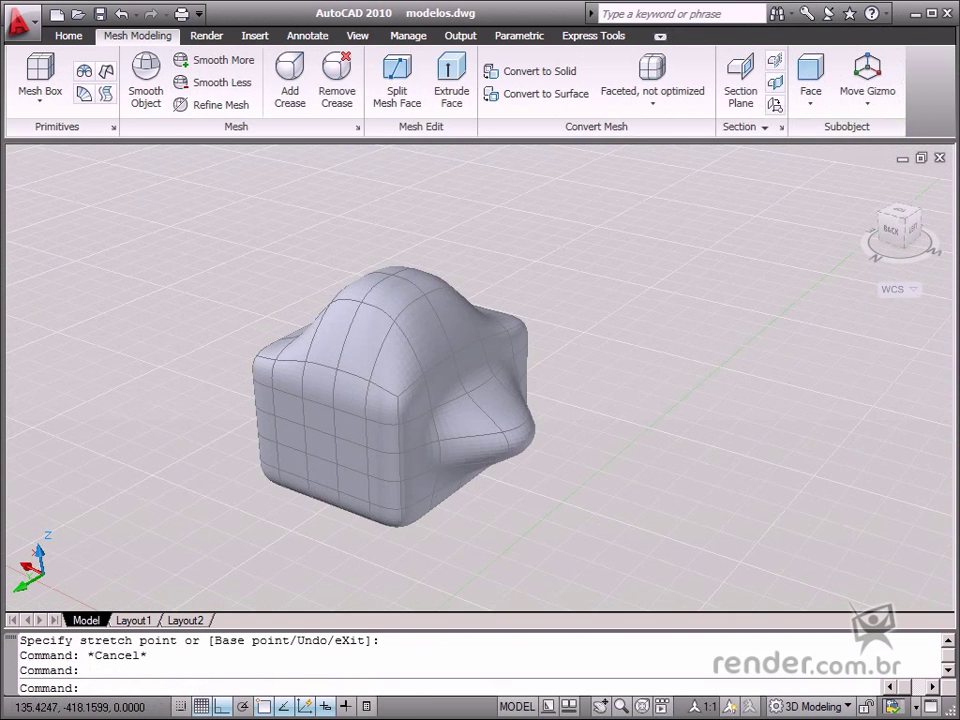
left_click(453, 462)
key("Delete")
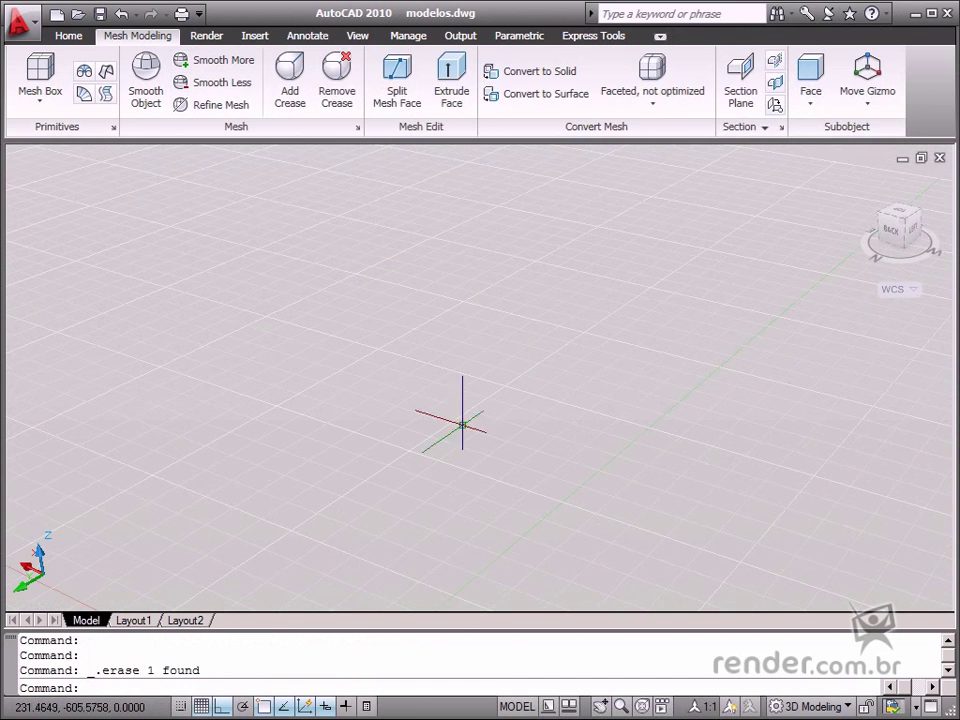
Draw a larger mesh box about 259 units high with the current primitive divisions.
left_click(38, 75)
left_click(310, 428)
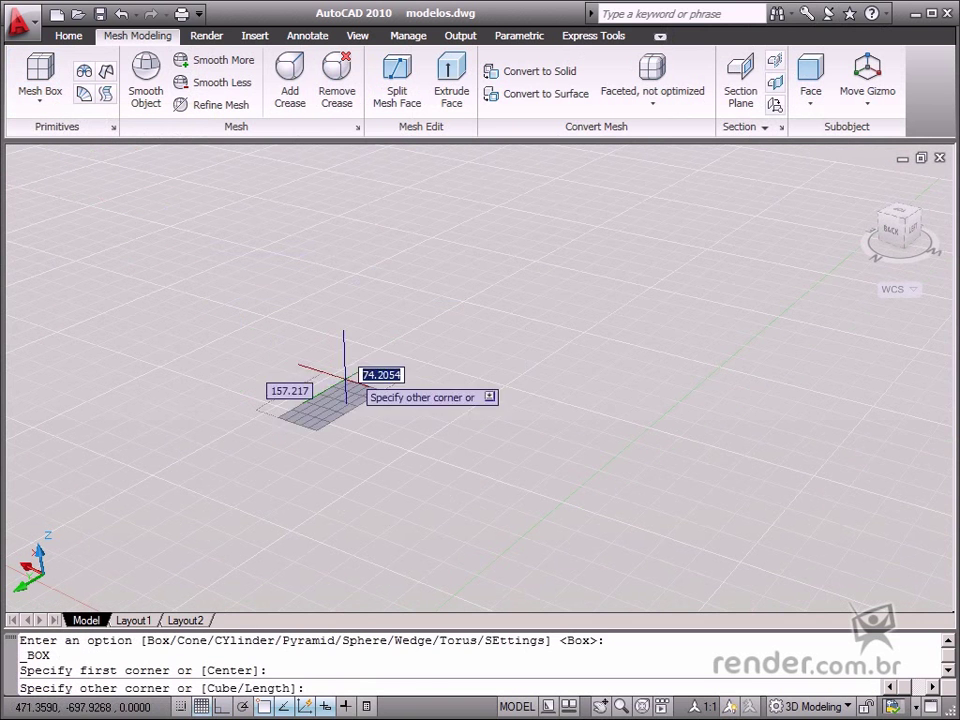
left_click(707, 390)
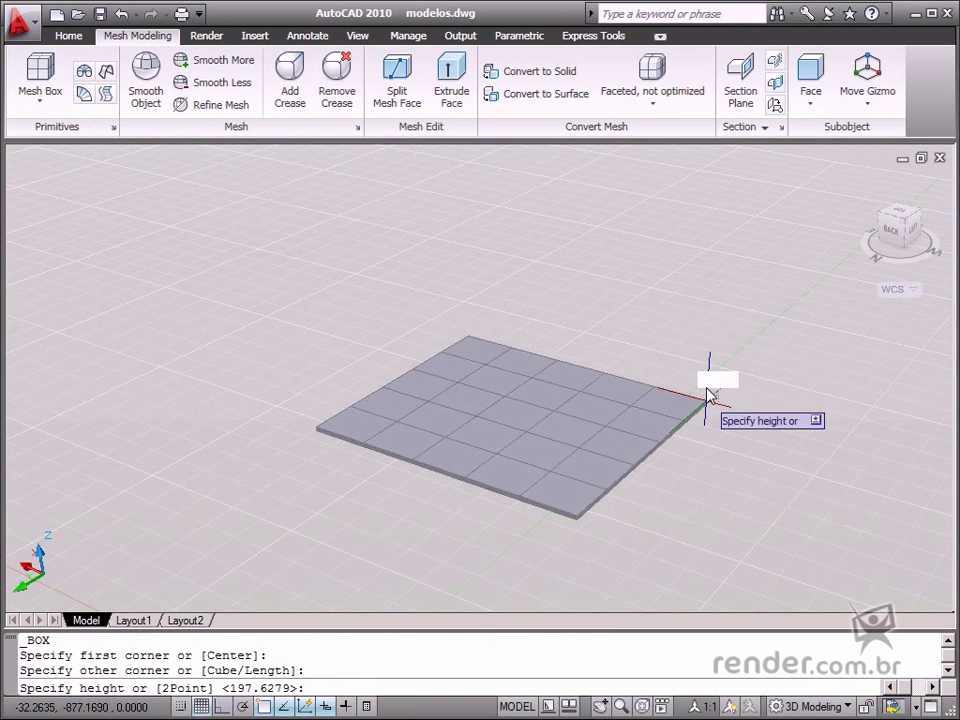
left_click(707, 240)
middle_click_drag(448, 384, 420, 435, "shift")
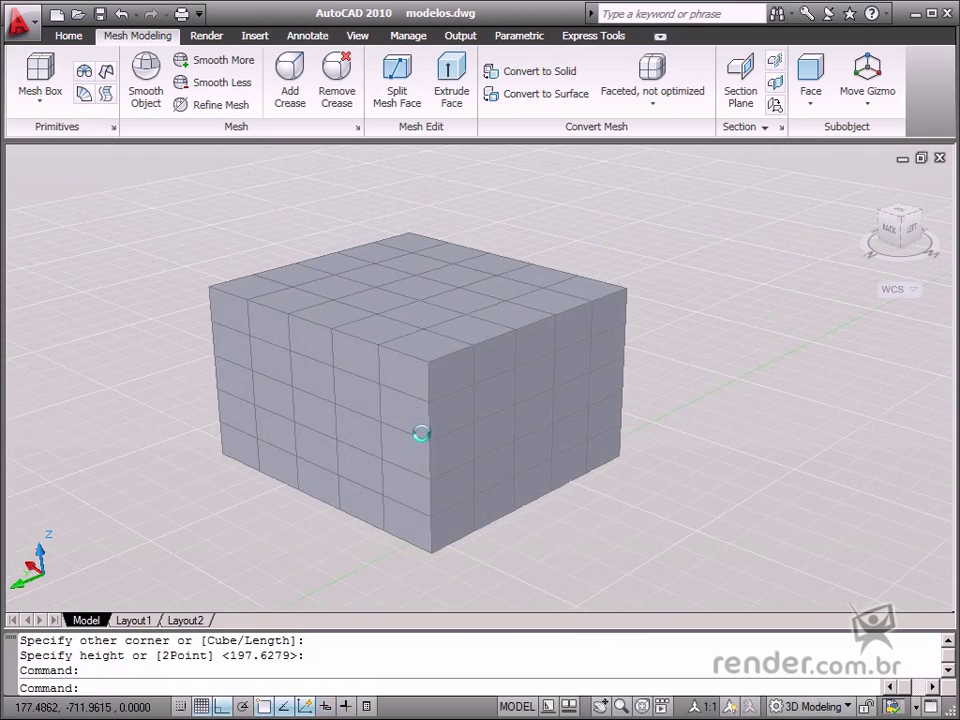
left_click(253, 490)
key("Escape")
middle_click_drag(688, 484, 369, 439, "shift")
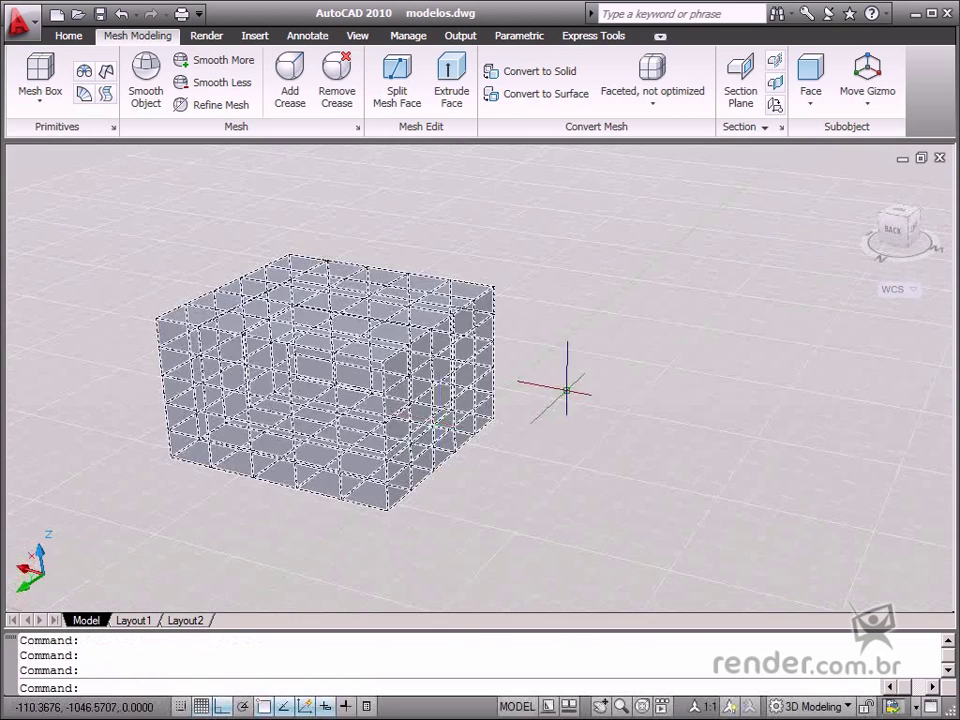
Set the mesh box primitive's tessellation divisions to 1 for length, width and height.
left_click(114, 128)
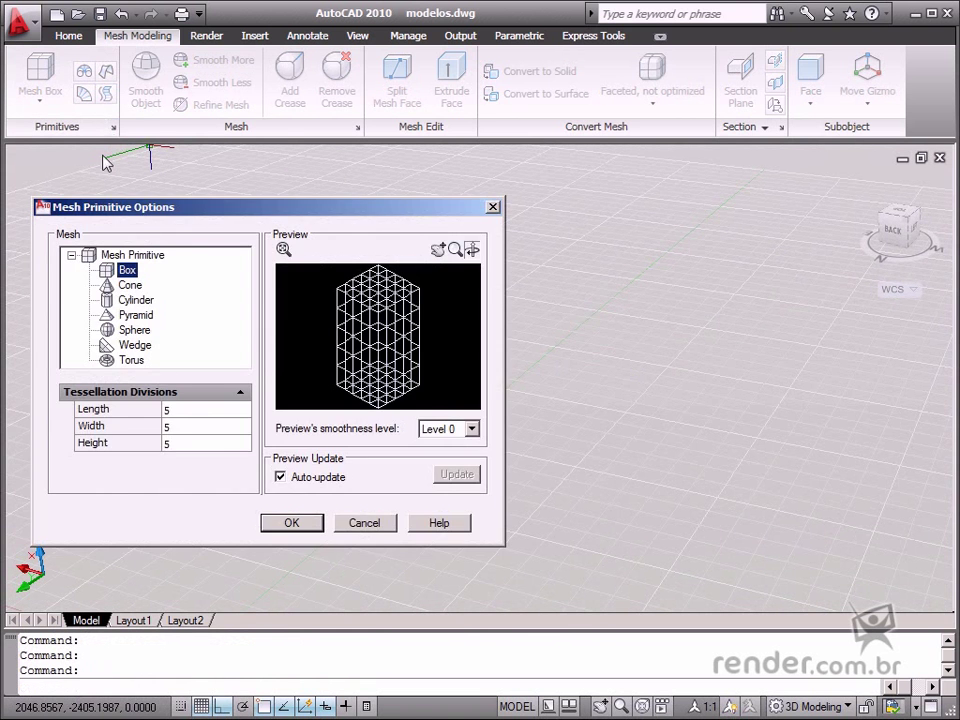
left_click_drag(143, 209, 258, 208)
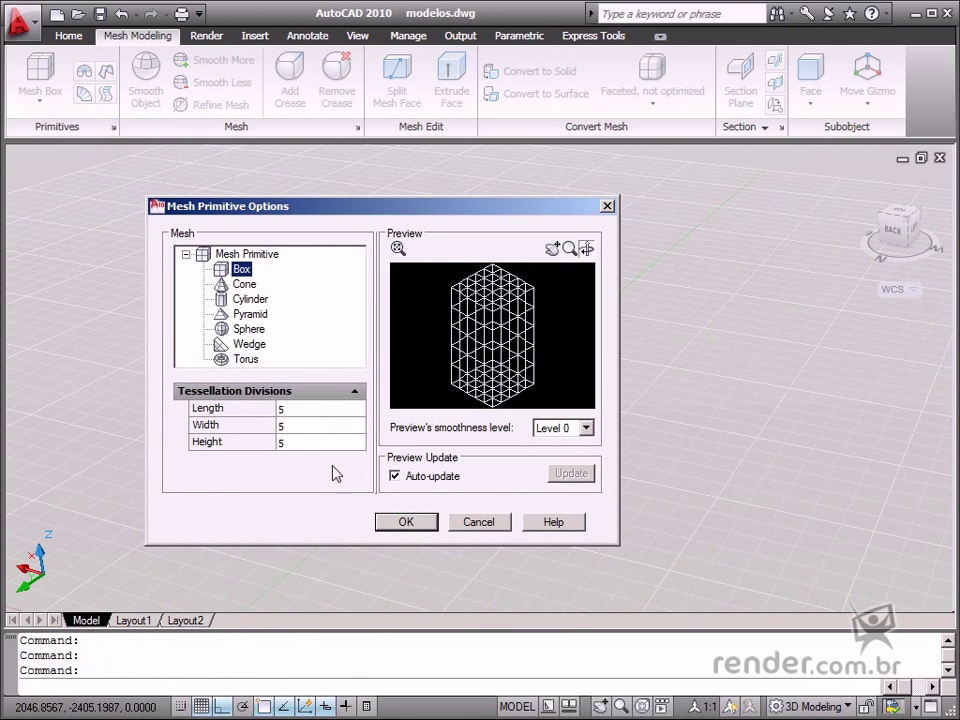
left_click(319, 408)
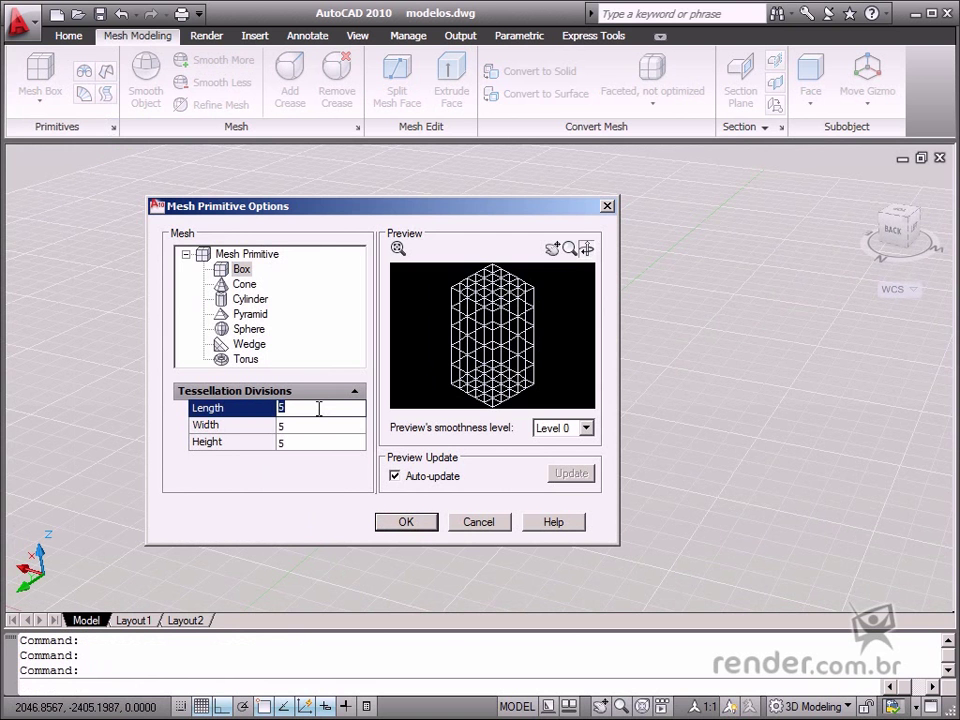
type("1")
key("Tab")
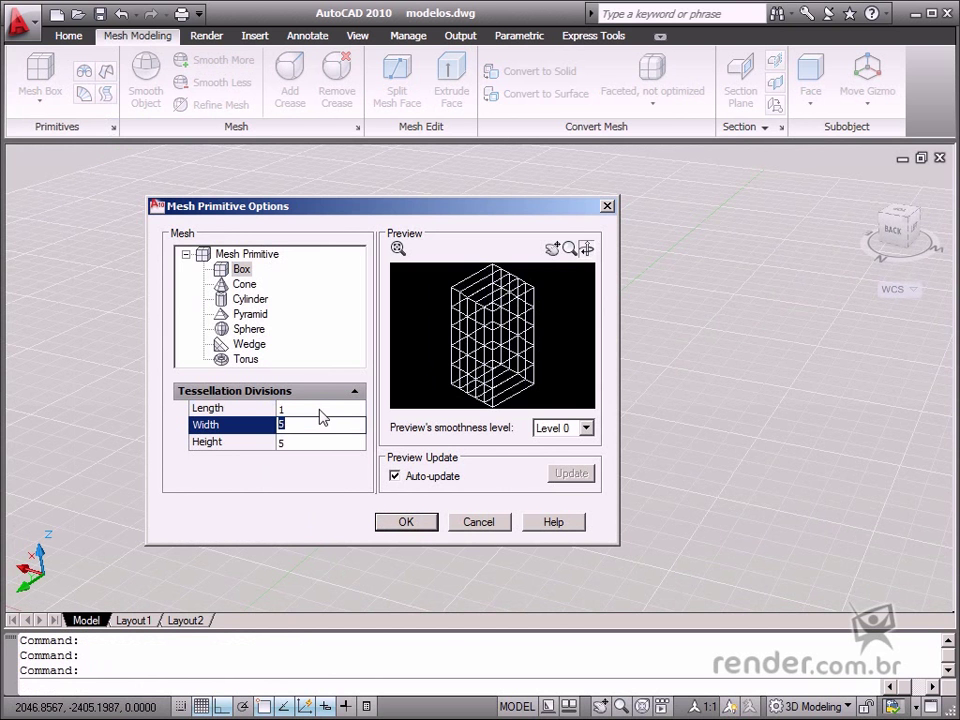
key("Tab")
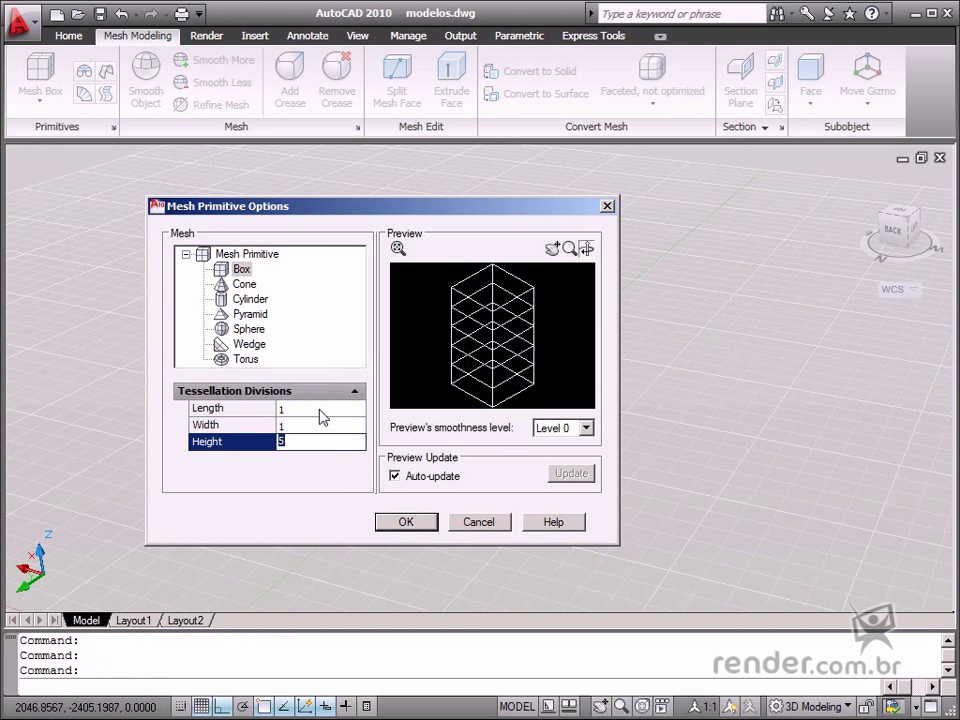
key("Tab")
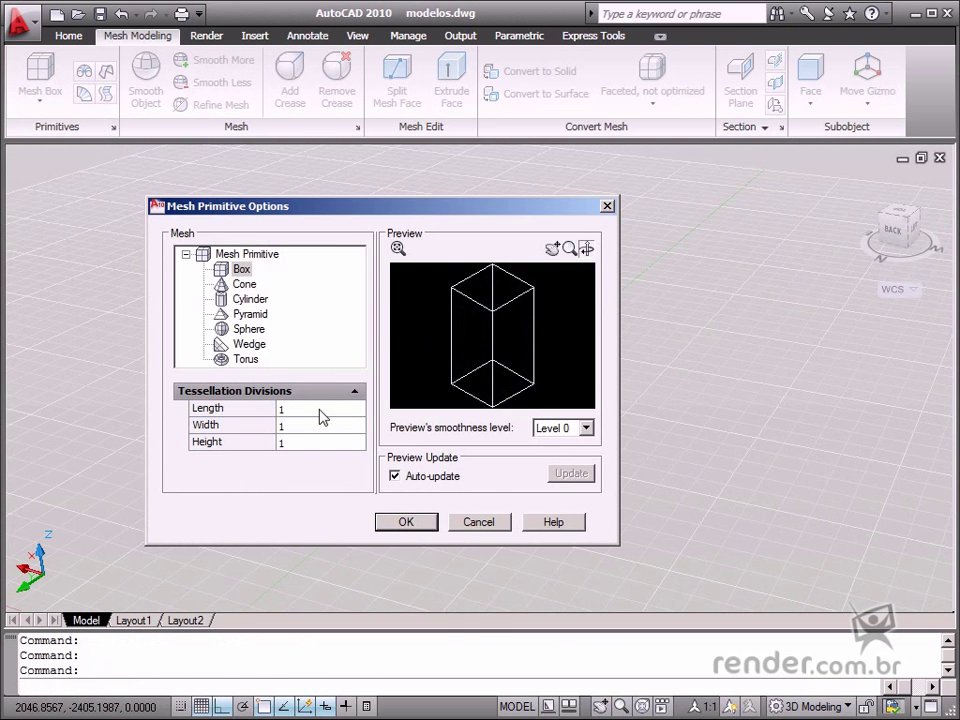
left_click(402, 522)
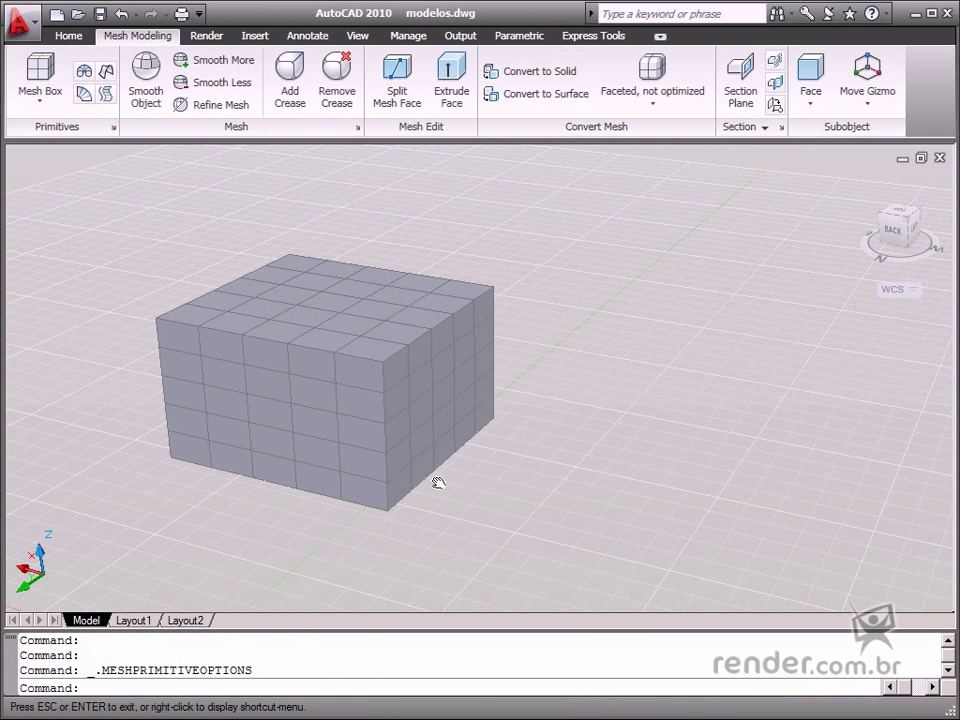
Draw a second mesh box beside the subdivided one using the new single-division settings.
middle_click_drag(439, 482, 386, 427, "shift")
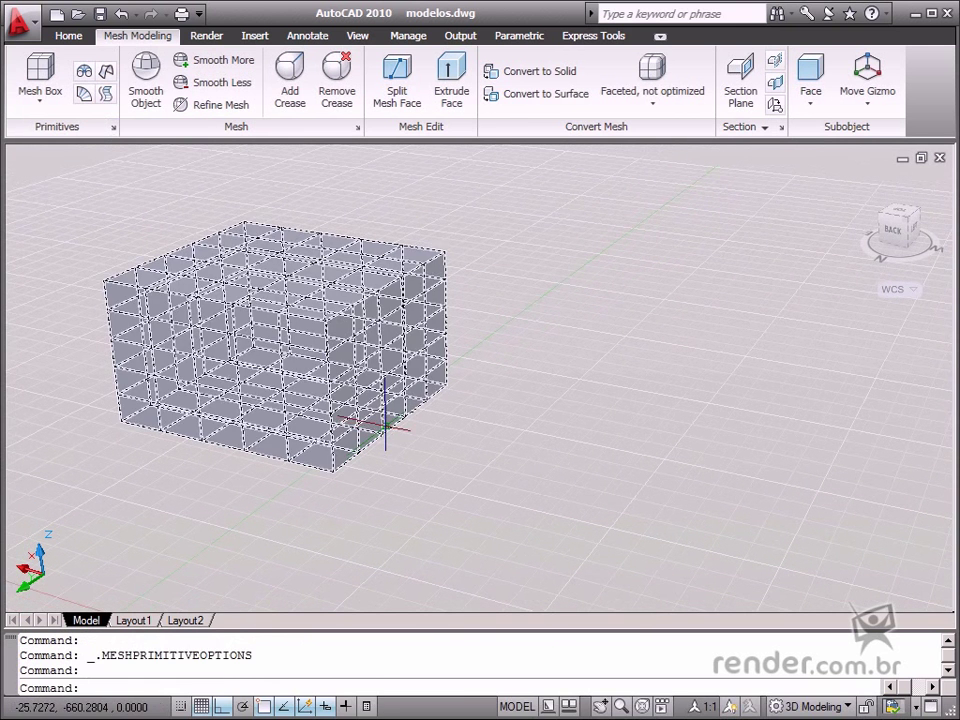
left_click(45, 95)
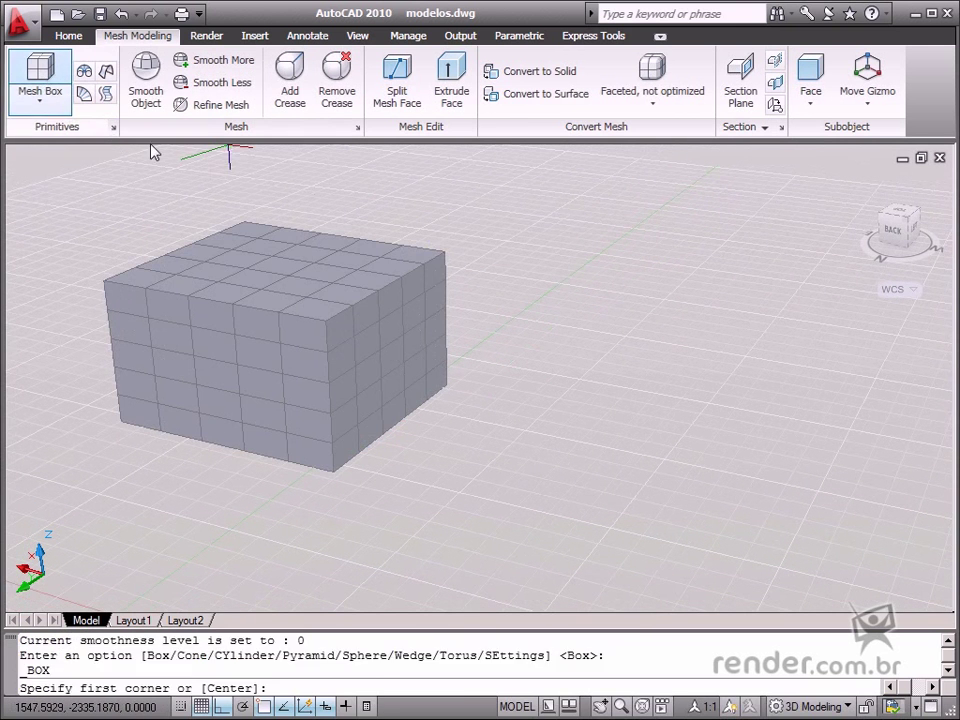
left_click(448, 495)
left_click(835, 438)
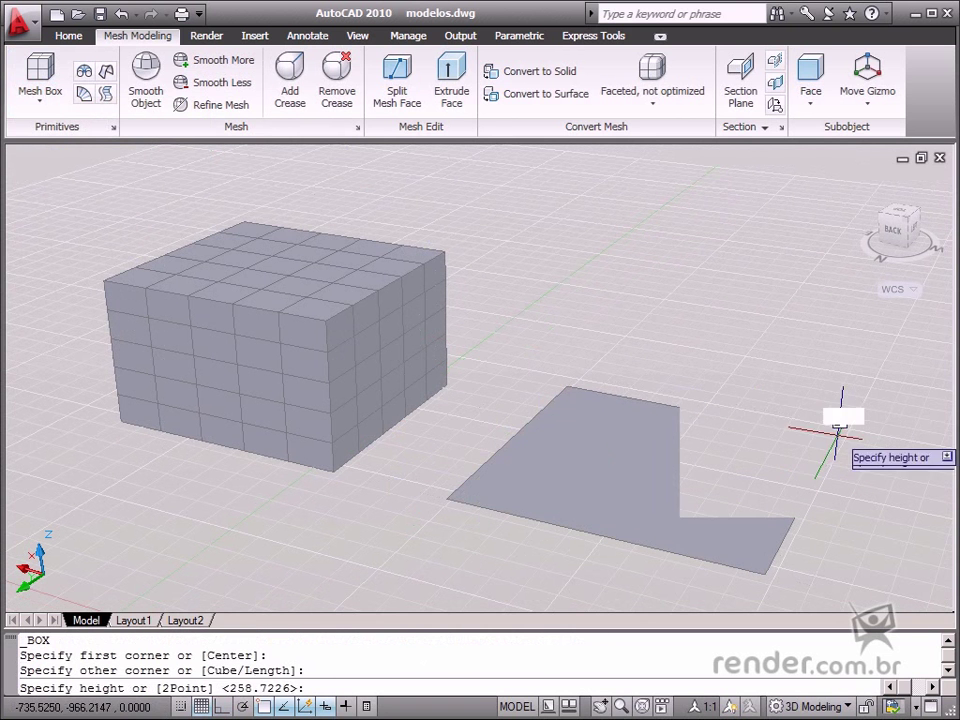
left_click(832, 303)
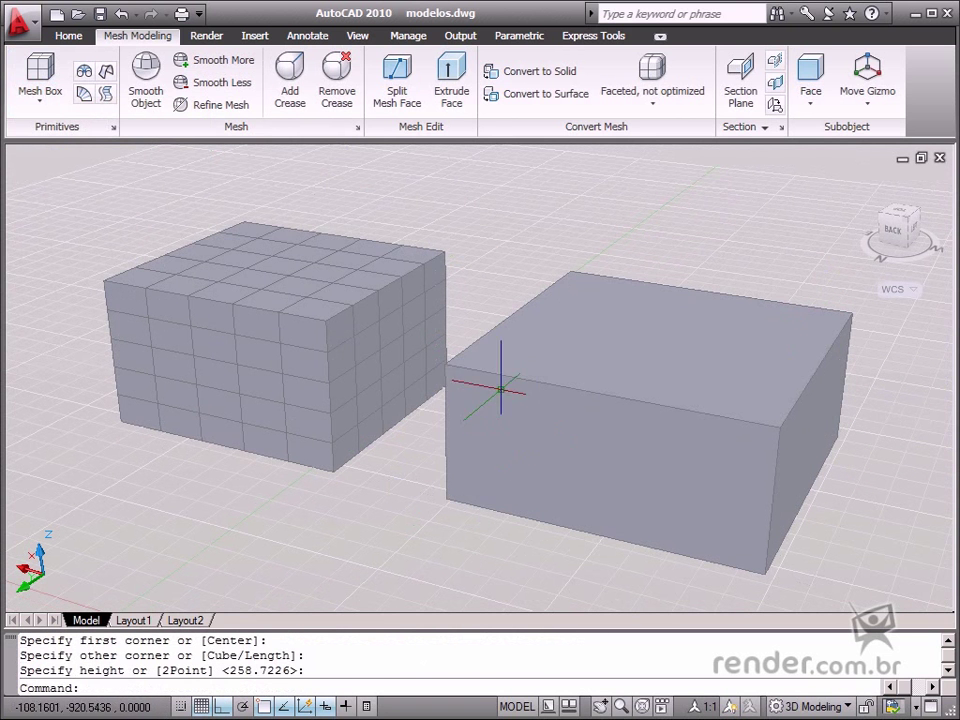
Examine the tessellation division options of the cone, cylinder, pyramid, sphere and wedge mesh primitives without changing them.
left_click(114, 127)
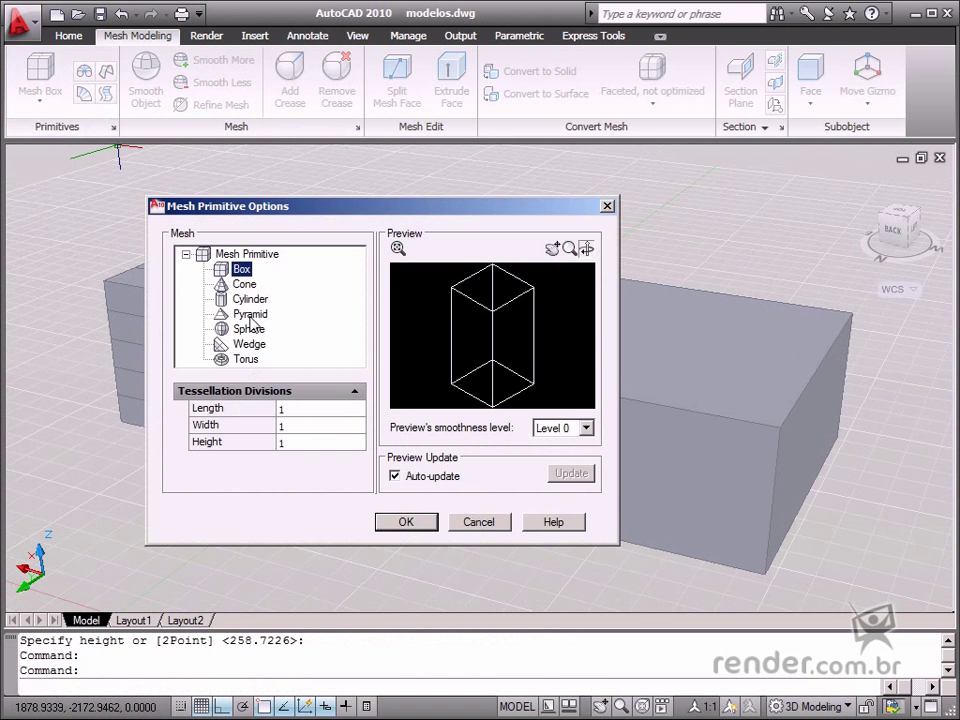
key("Down")
key("Down")
key("Down")
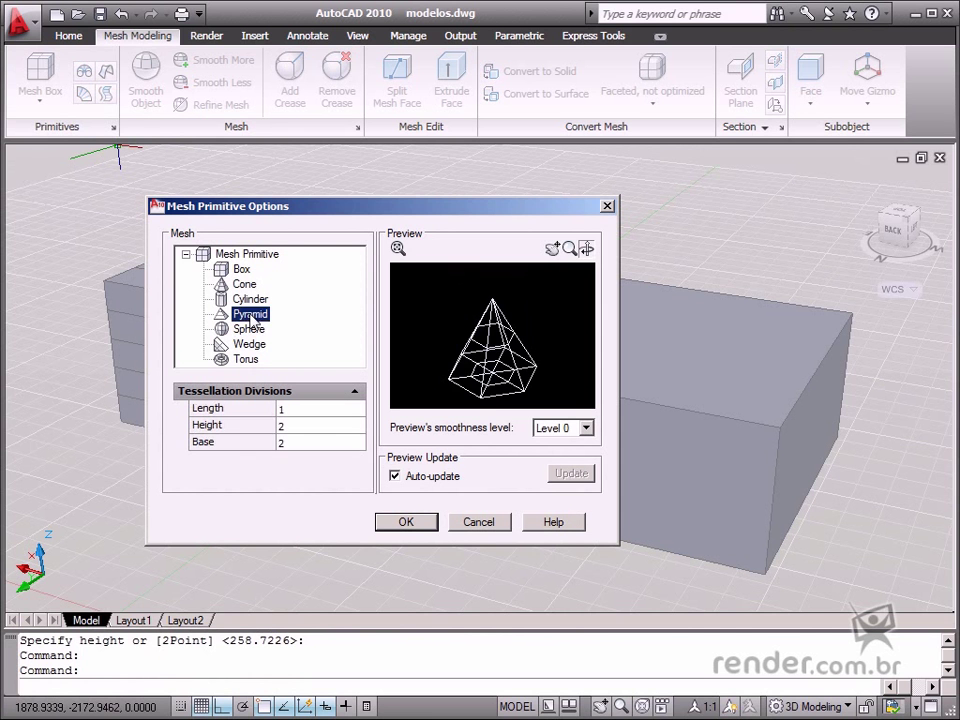
left_click(250, 330)
left_click(250, 344)
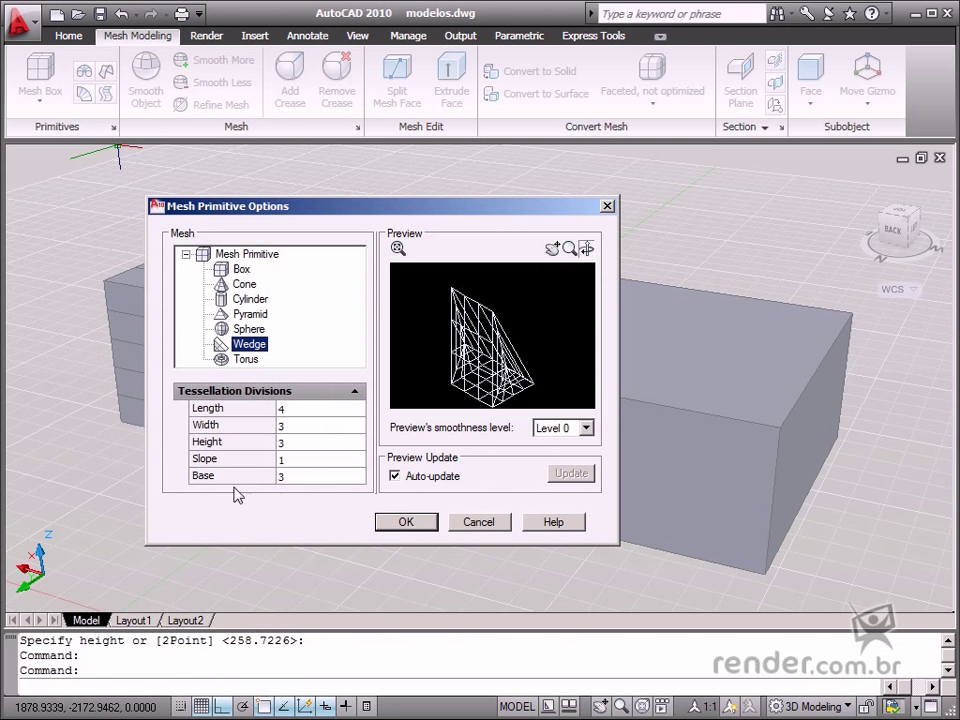
left_click(479, 522)
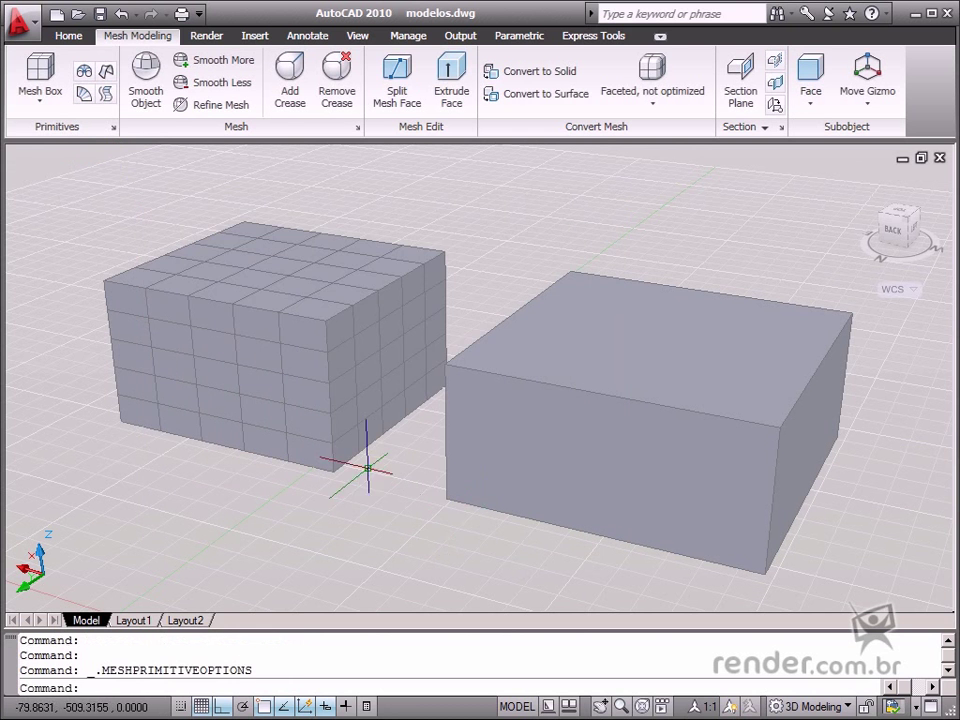
Move the single-division mesh box along the X axis, farther away from the subdivided box.
middle_click_drag(490, 511, 463, 484, "shift")
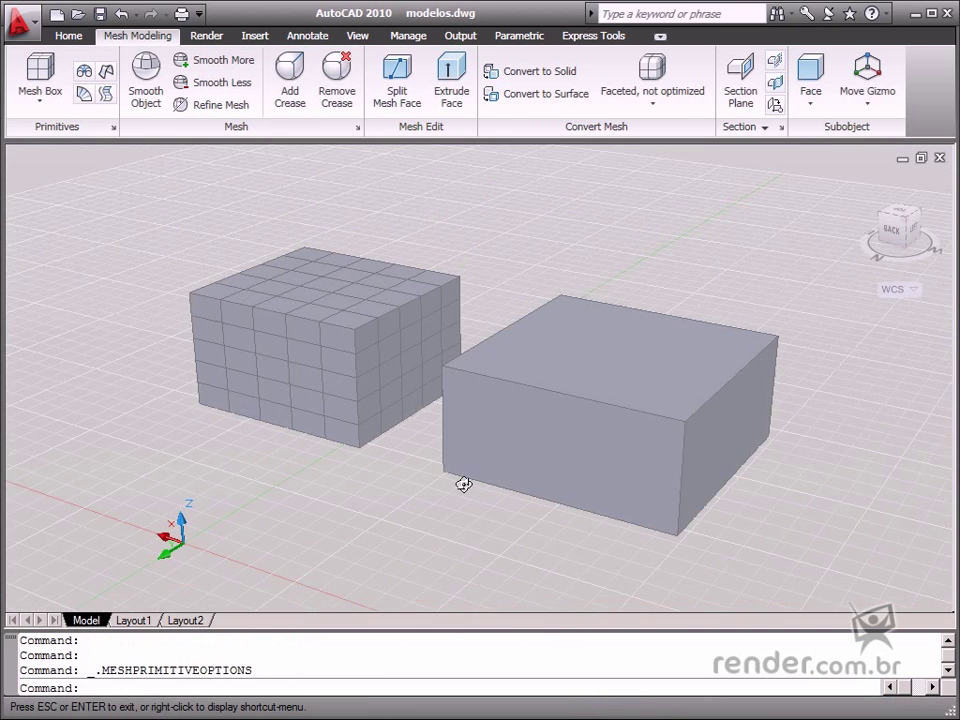
middle_click_drag(514, 461, 403, 460)
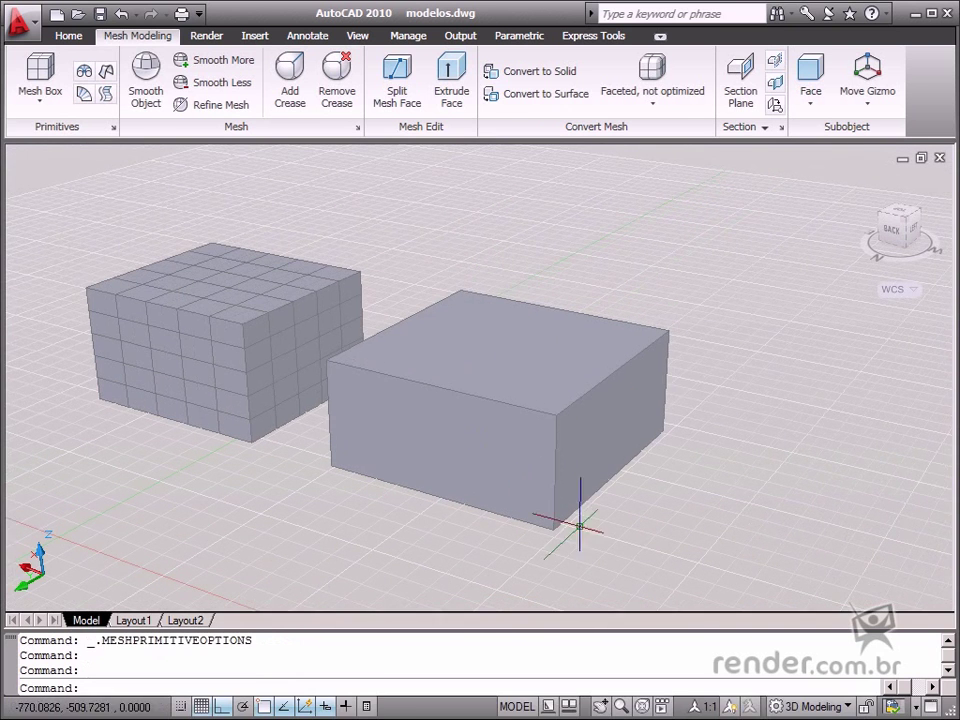
left_click(447, 492)
type("m")
key("Return")
left_click(366, 512)
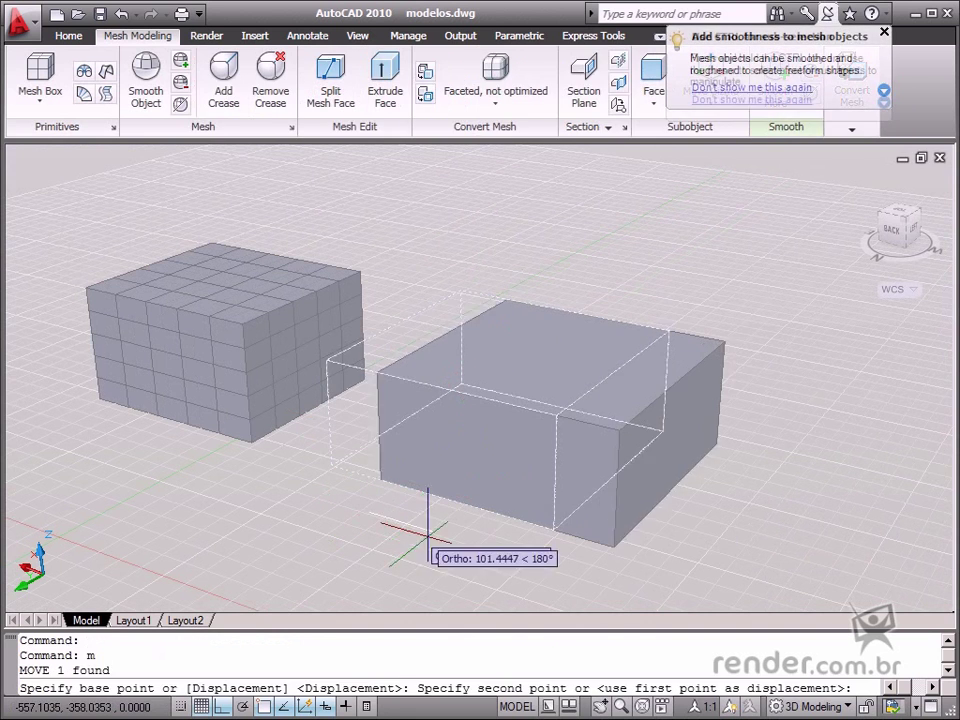
left_click(452, 512)
Raise the top face of the single-division mesh box about 110 units along the Z axis.
middle_click_drag(371, 518, 429, 499, "shift")
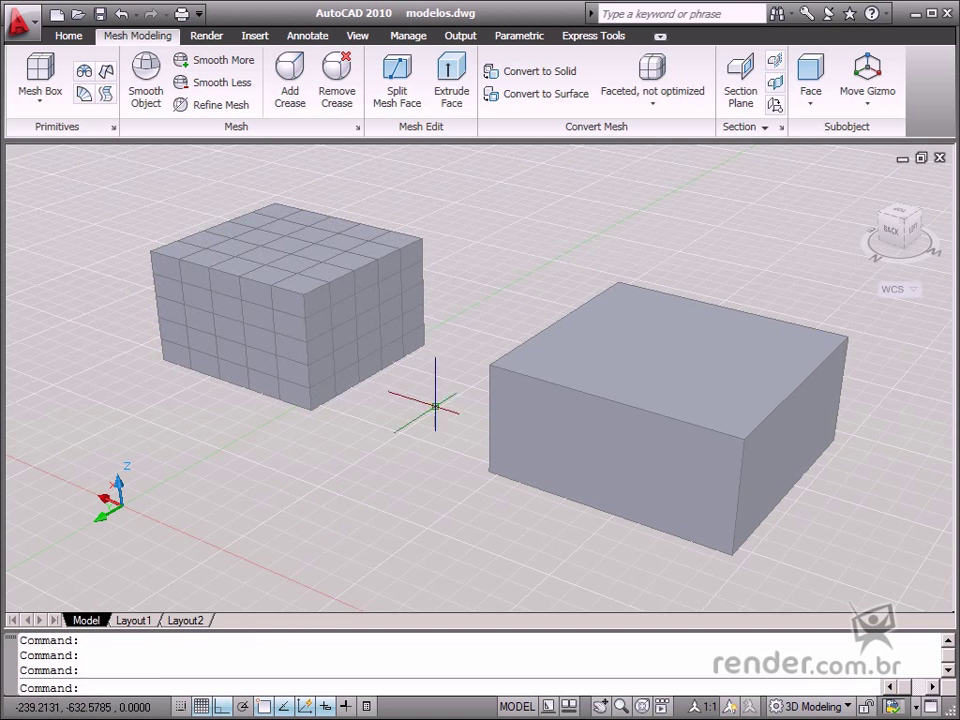
left_click(811, 100)
left_click(670, 330)
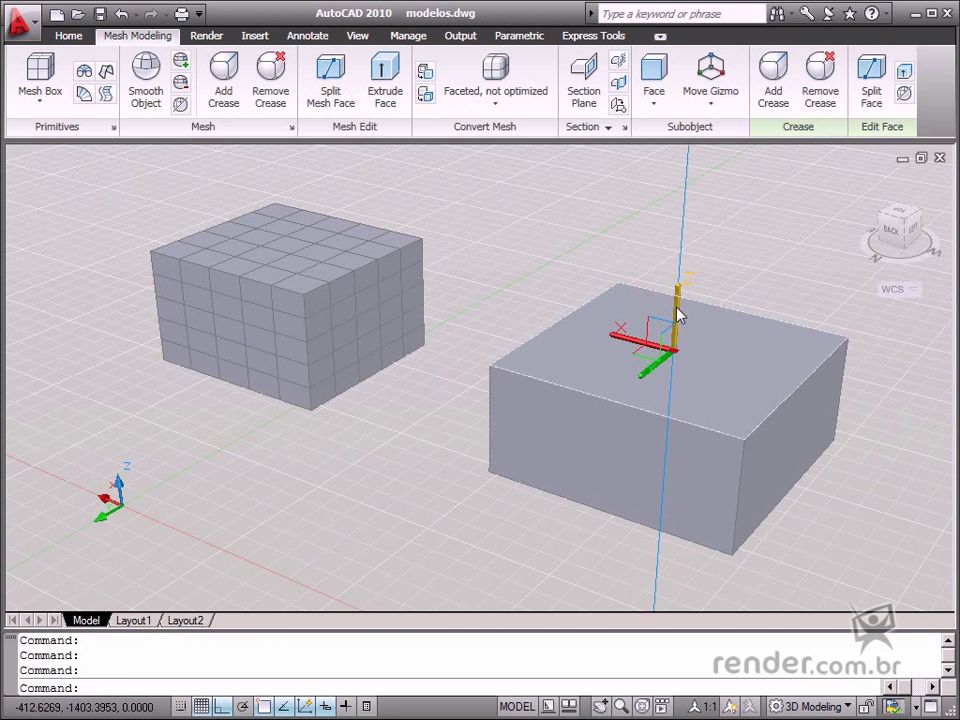
left_click(677, 316)
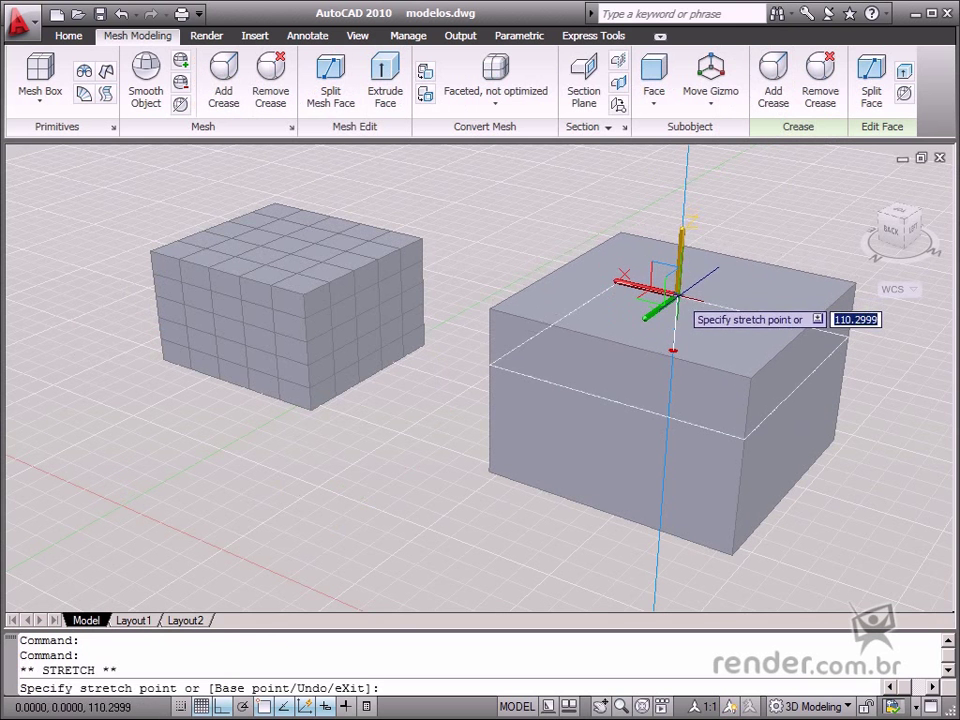
key("Escape")
key("Escape")
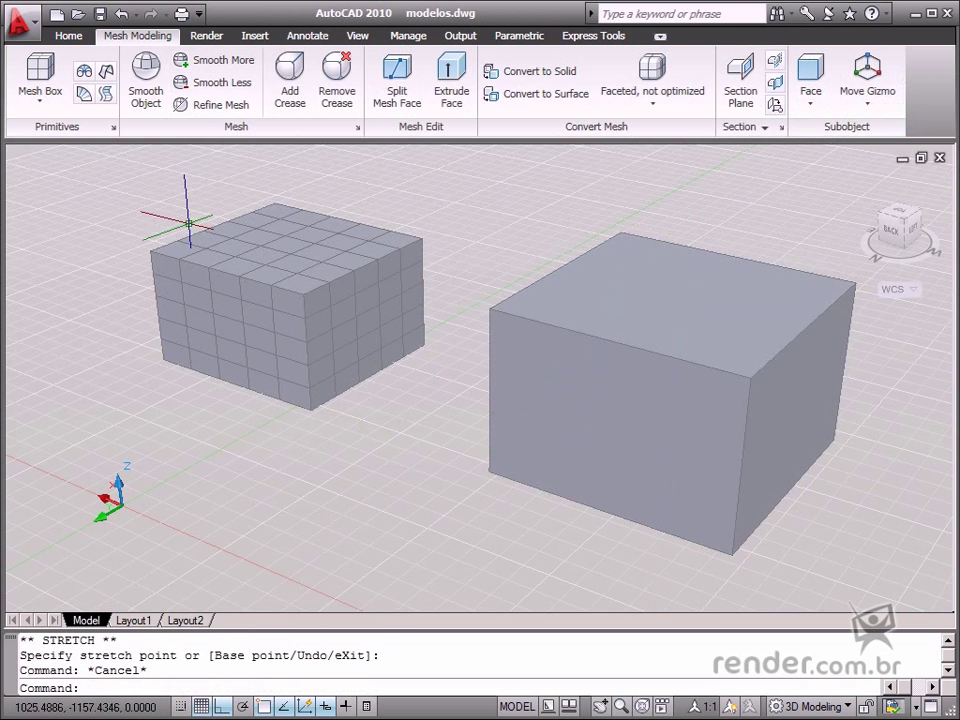
Select six inner faces on top of the subdivided mesh box and raise them together about 138 units along Z.
scroll(200, 228, "up", 3)
left_click(300, 293, "ctrl")
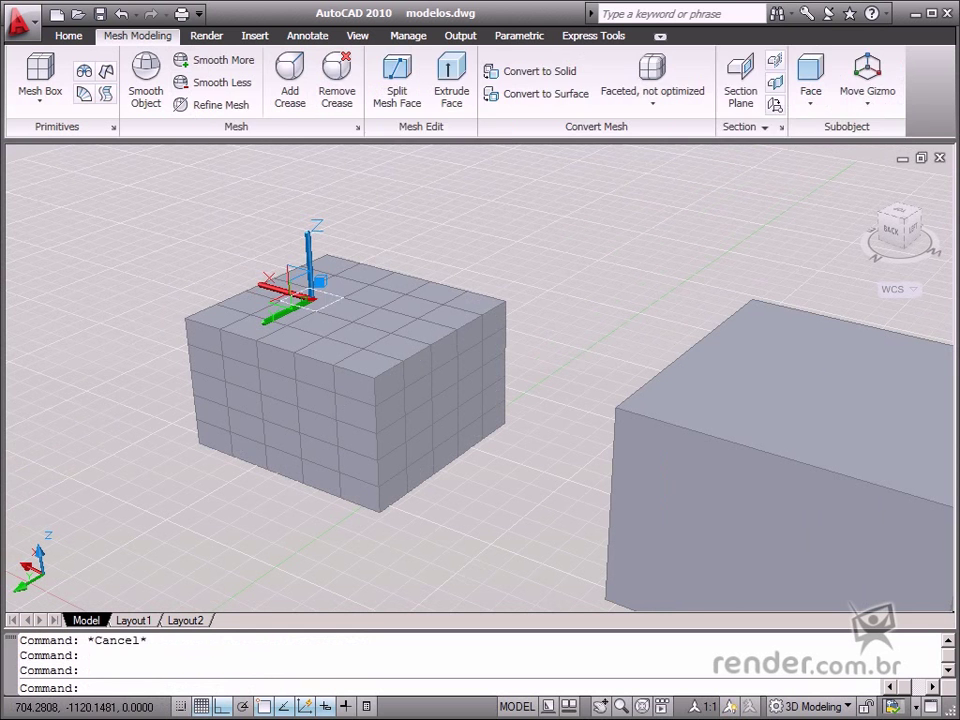
left_click(334, 310)
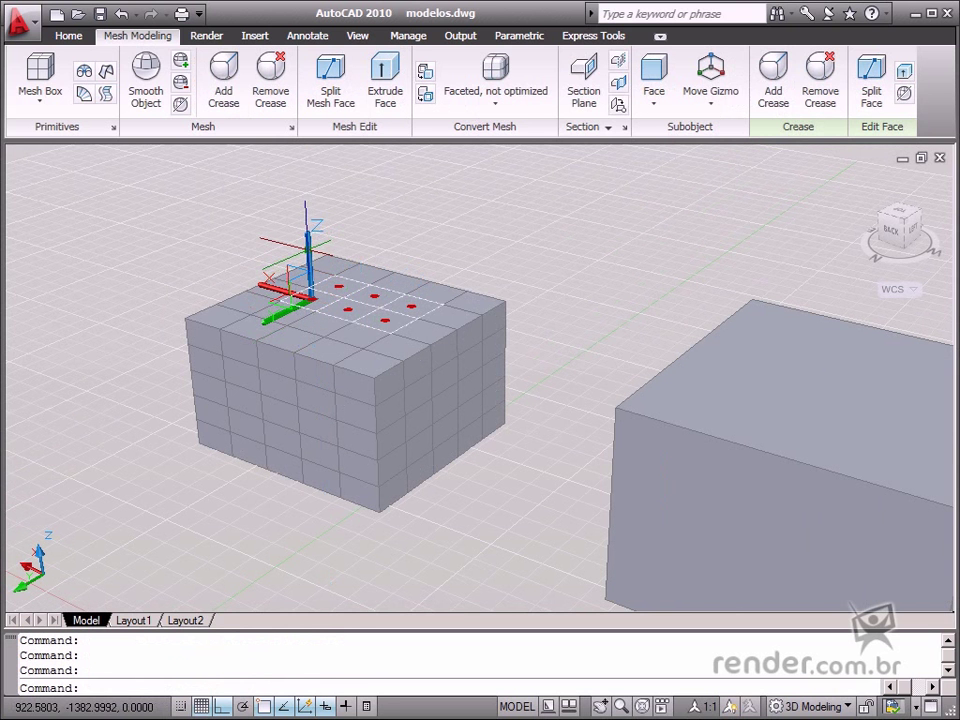
left_click(308, 244)
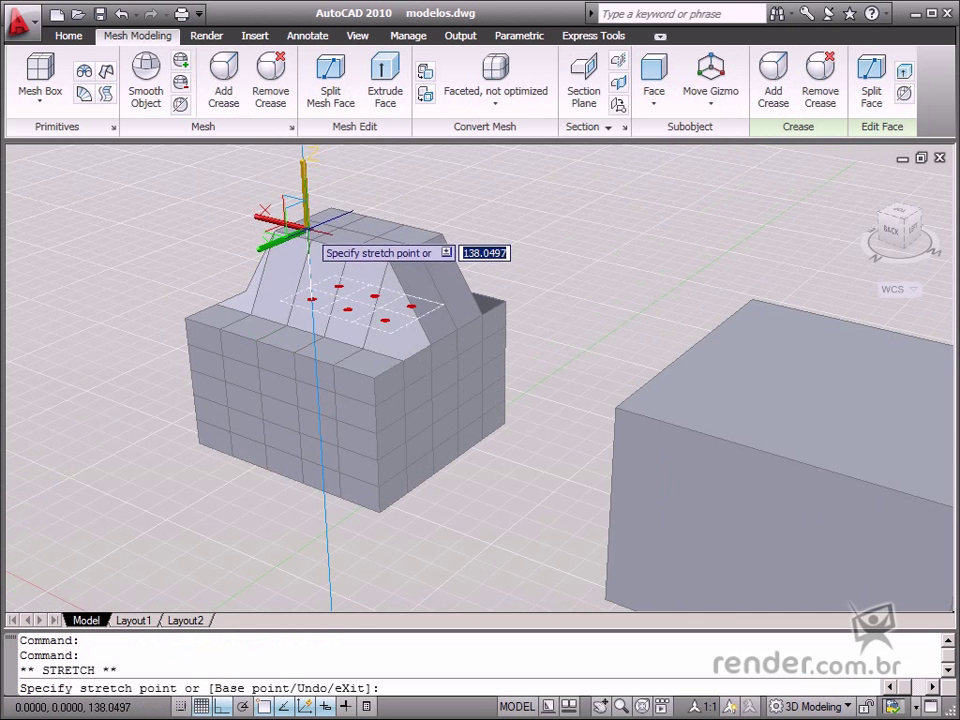
left_click(309, 228)
scroll(278, 392, "down", 2)
key("Escape")
Draw a tall mesh cone on the free side of the subdivided box.
middle_click_drag(283, 412, 445, 461, "shift")
left_click(39, 101)
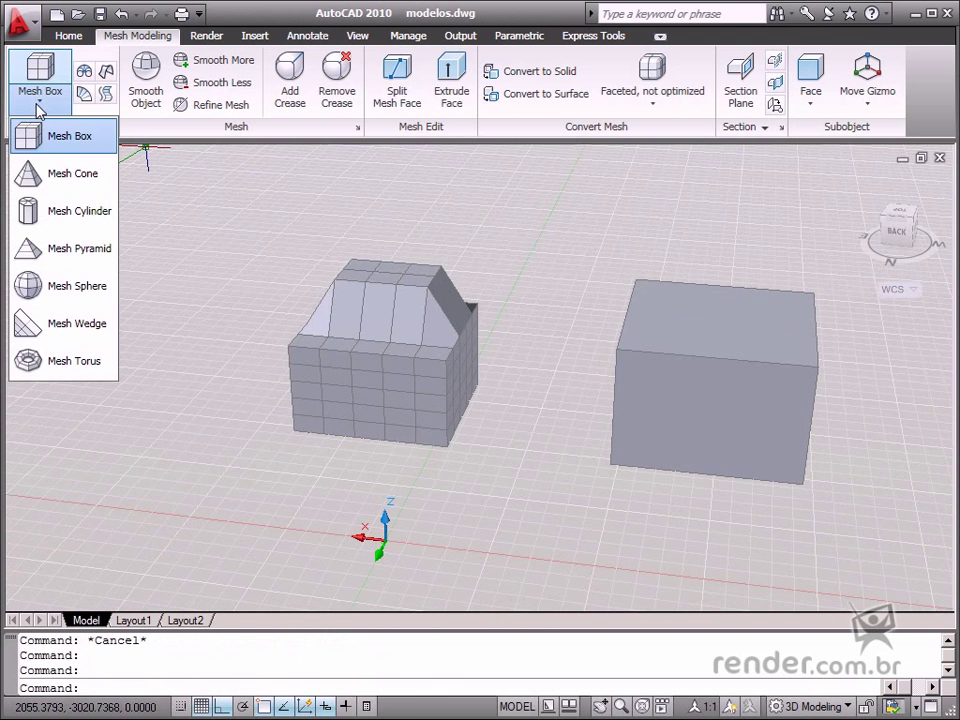
left_click(90, 182)
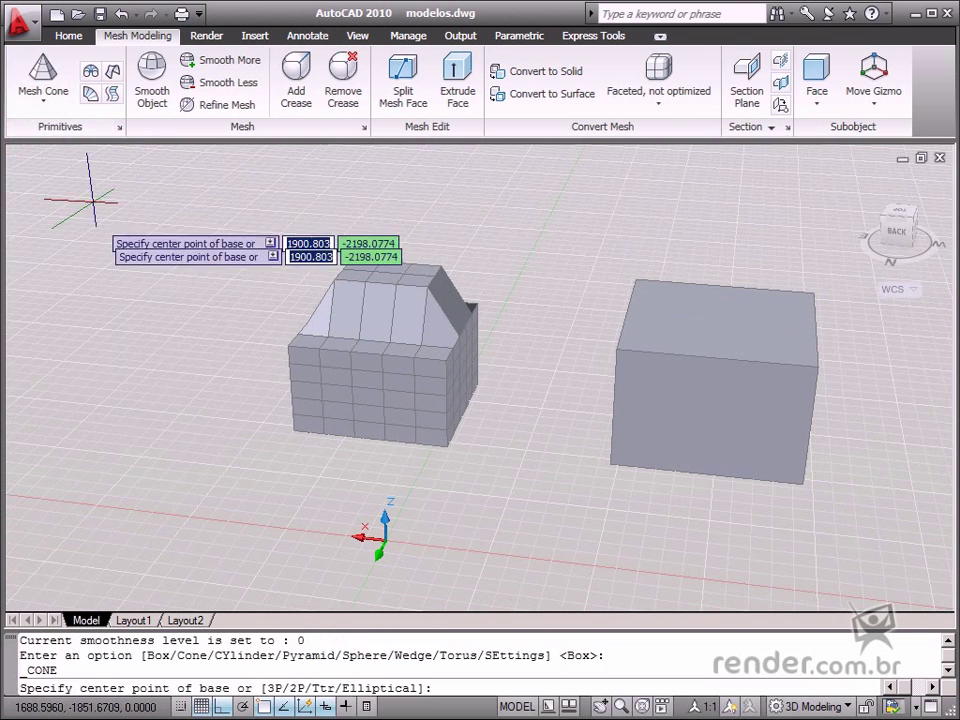
left_click(152, 467)
left_click(147, 392)
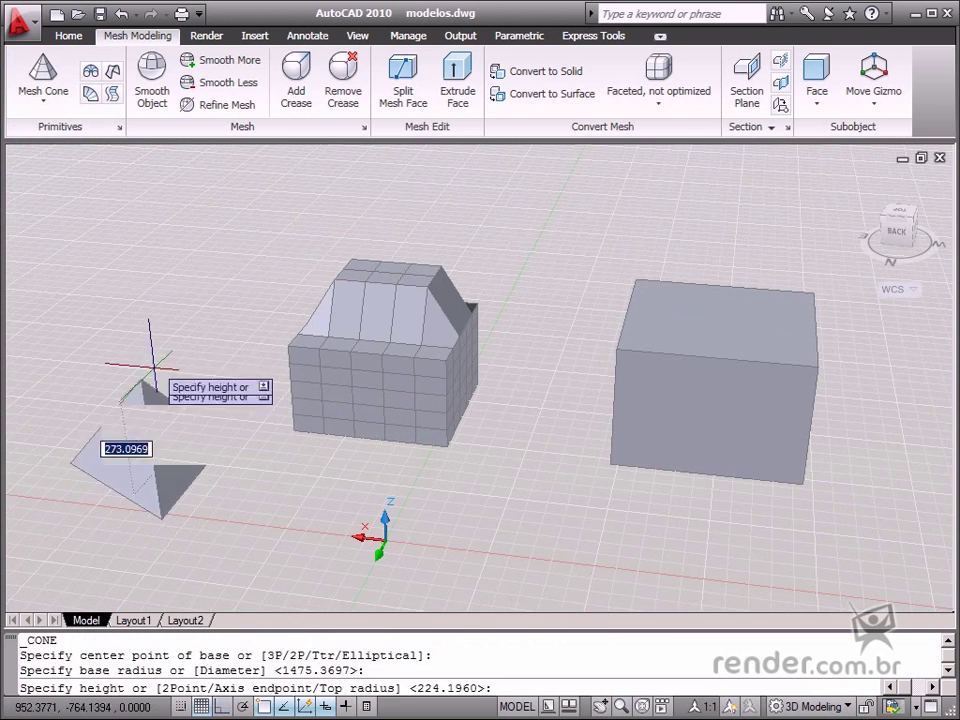
left_click(149, 262)
Stretch one upper side face of the mesh cone outward about 235 units along the X axis.
middle_click_drag(149, 262, 255, 450, "shift")
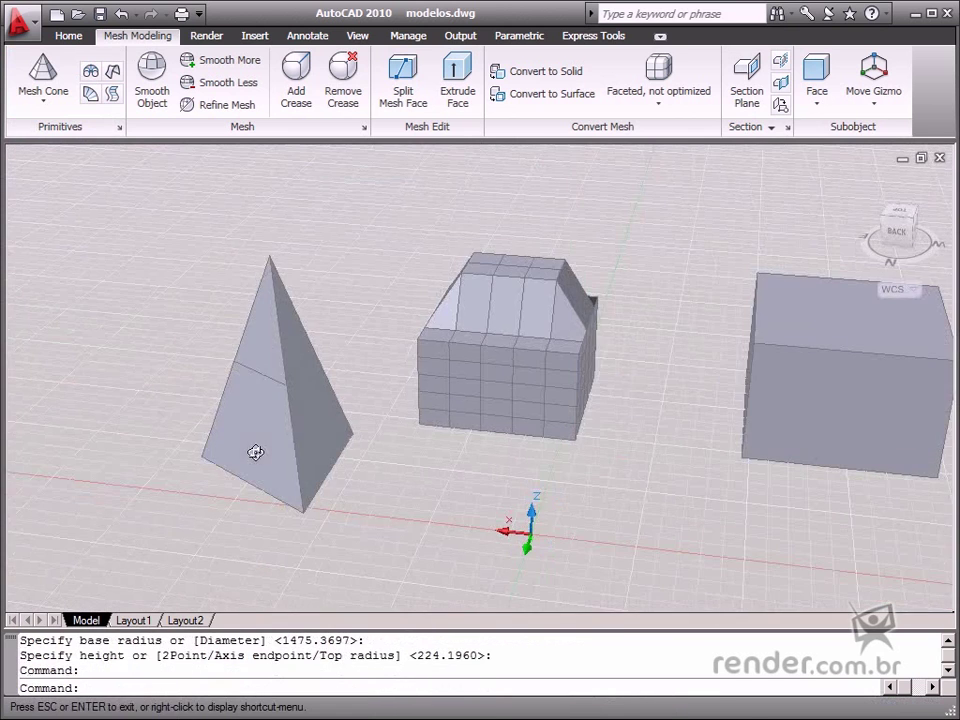
left_click(247, 425)
key("Escape")
left_click(250, 330)
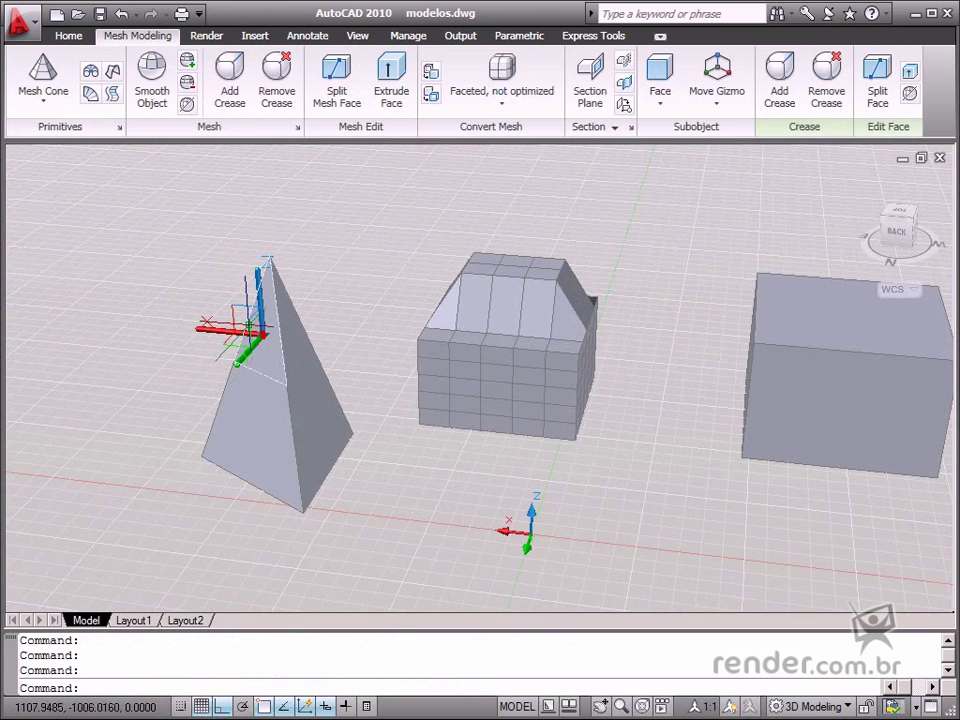
left_click(226, 340)
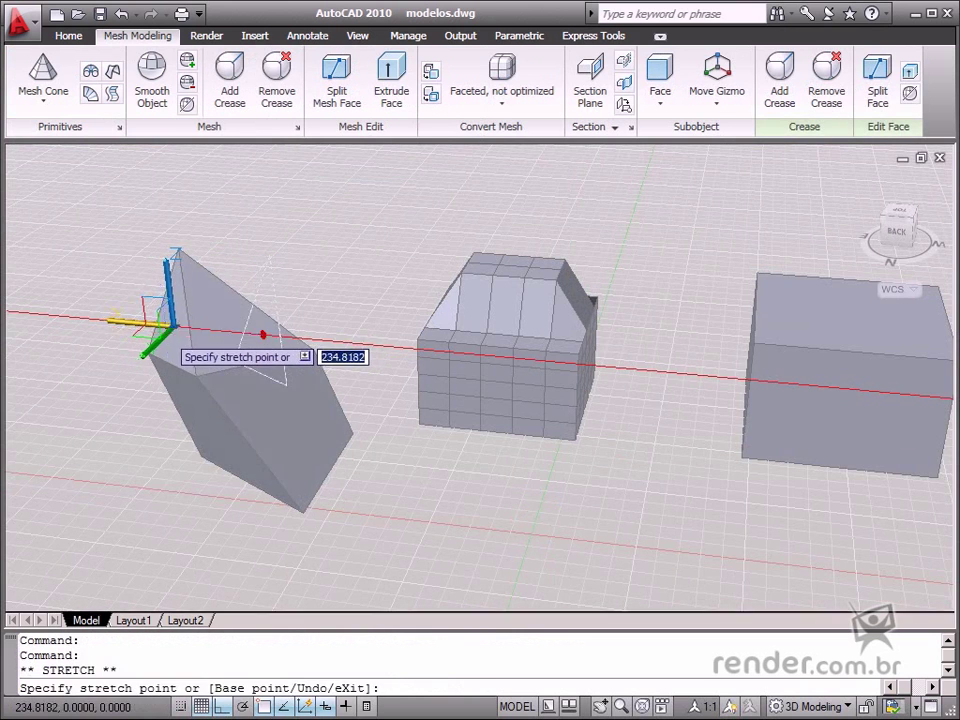
left_click(168, 345)
Smooth the stretched mesh cone into a rounded form by repeatedly increasing its smoothness level.
middle_click_drag(163, 465, 240, 395, "shift")
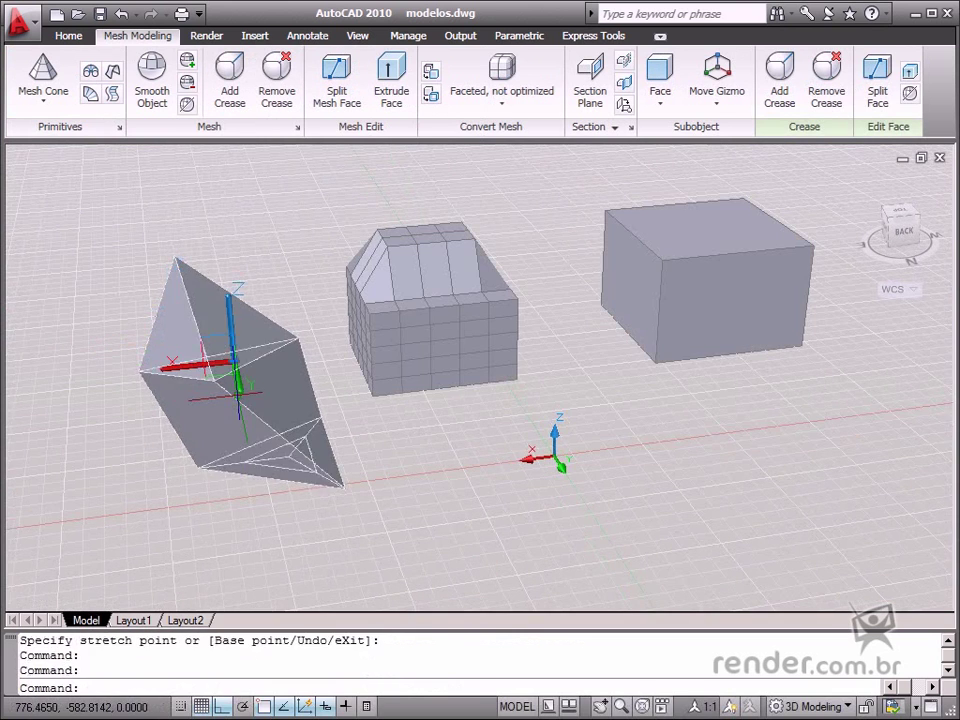
key("Escape")
left_click(235, 395)
left_click(781, 80)
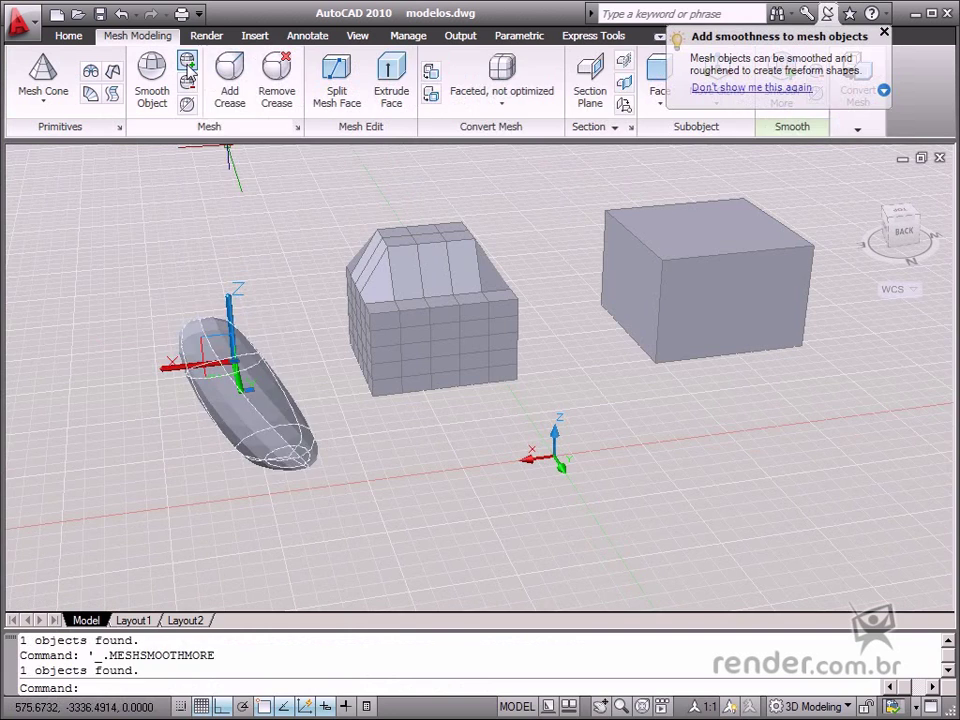
key("Escape")
Draw a mesh sphere on the ground plane in front of the subdivided box.
middle_click_drag(144, 467, 166, 483, "shift")
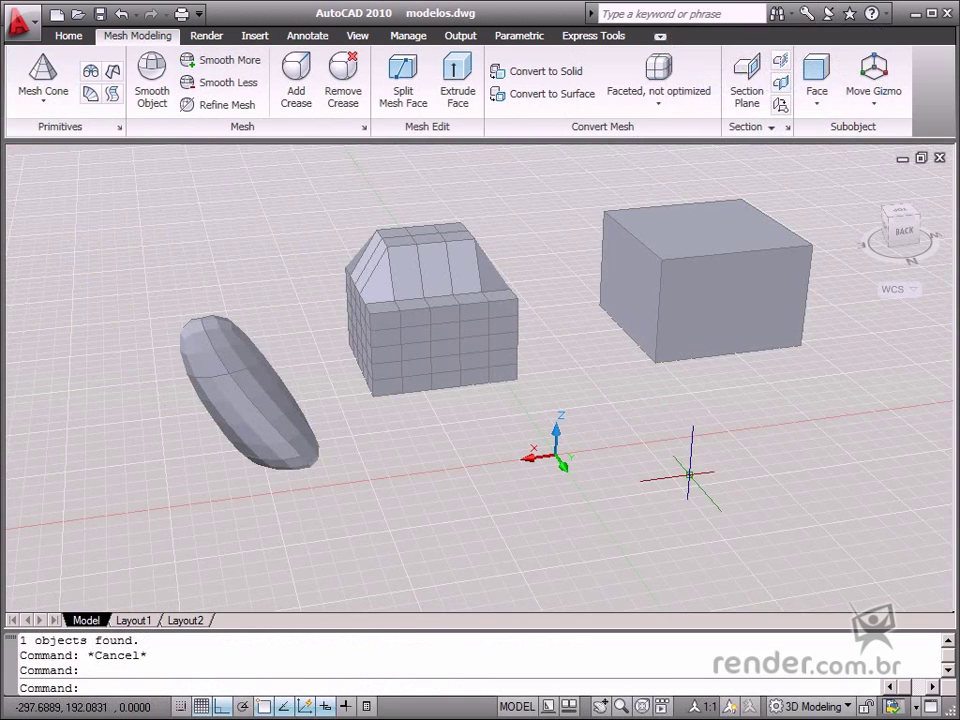
left_click(58, 98)
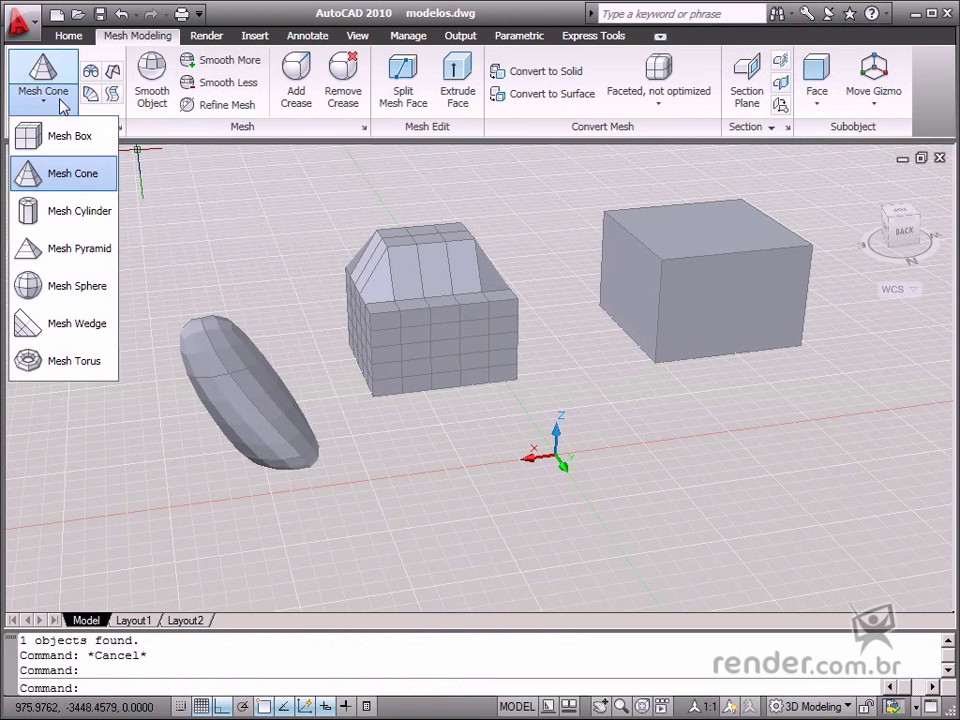
left_click(104, 287)
left_click(431, 487)
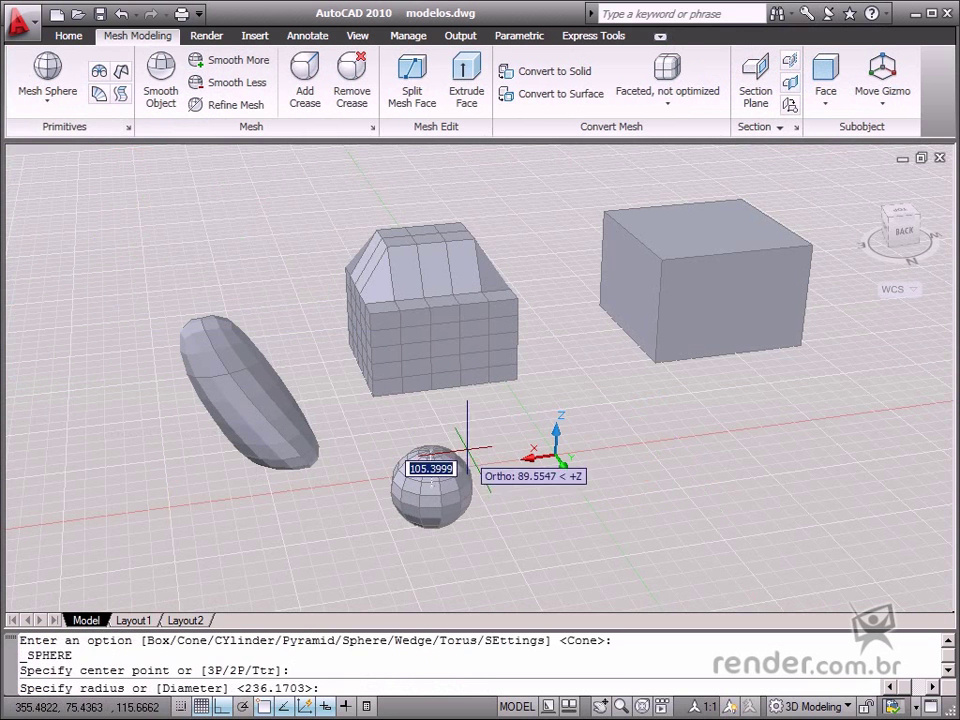
left_click(486, 432)
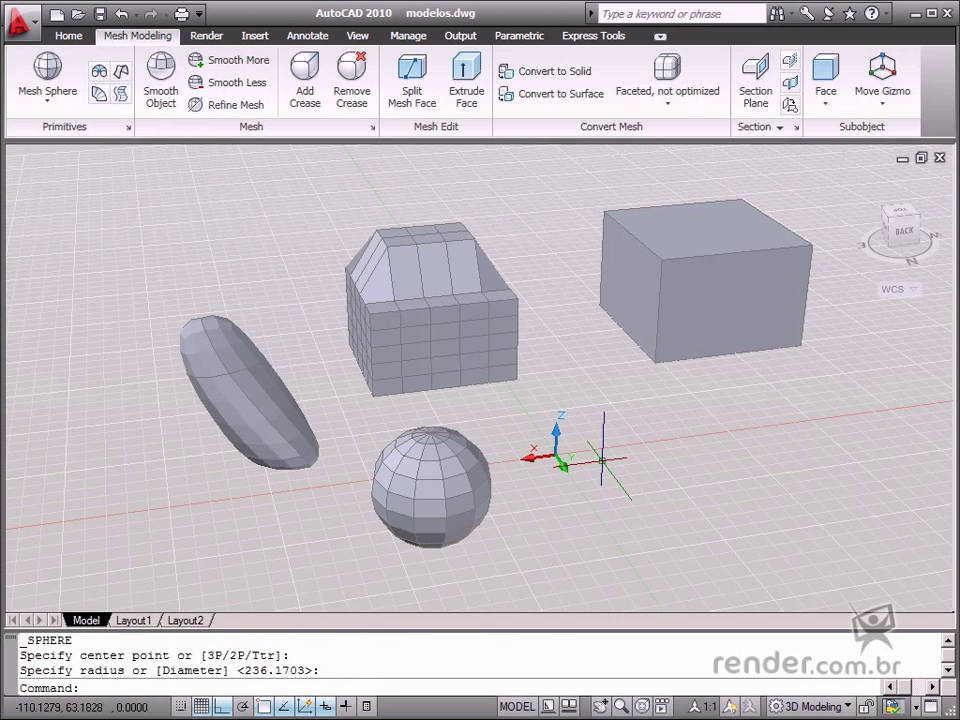
middle_click_drag(603, 460, 515, 467, "shift")
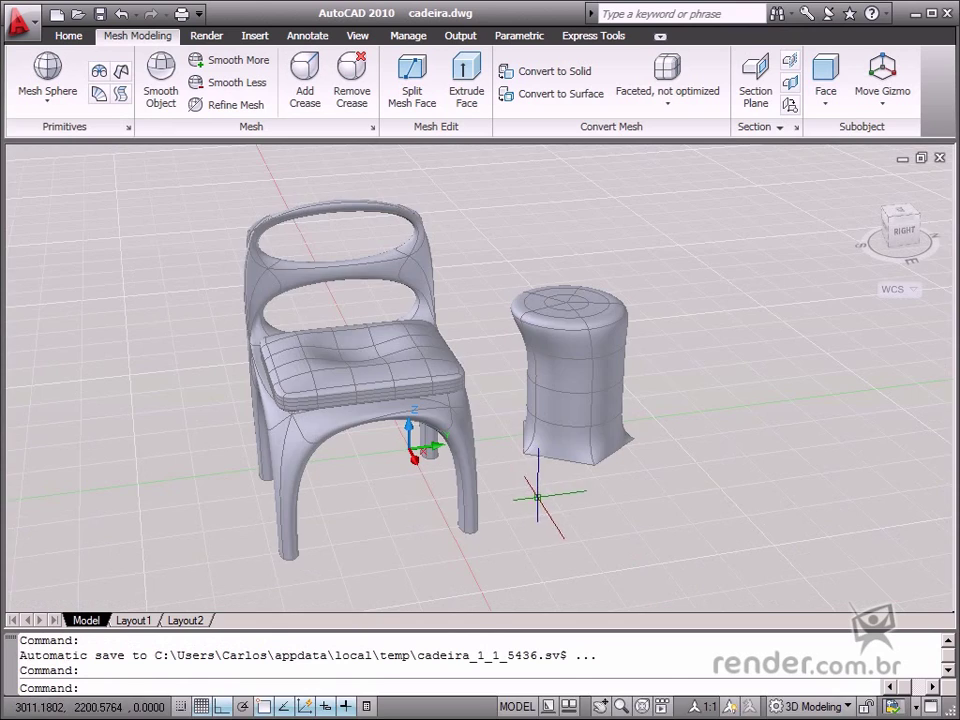
Examine the mesh chair, its seat cushion and the stool in cadeira.dwg from several angles.
middle_click_drag(538, 497, 494, 521, "shift")
scroll(459, 479, "up", 2)
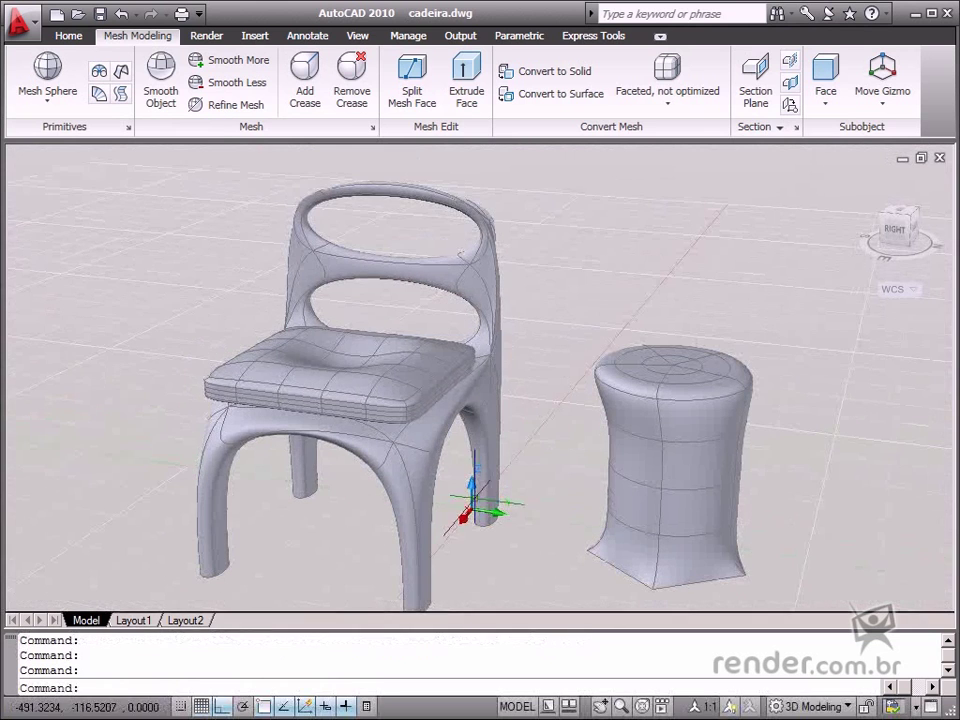
left_click(340, 372)
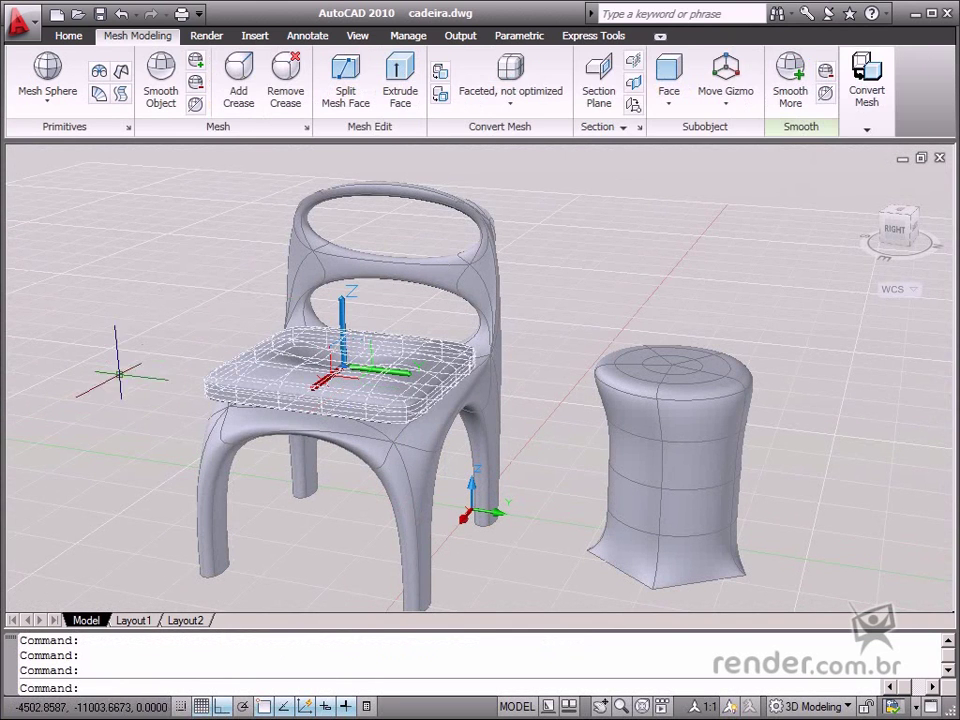
key("Escape")
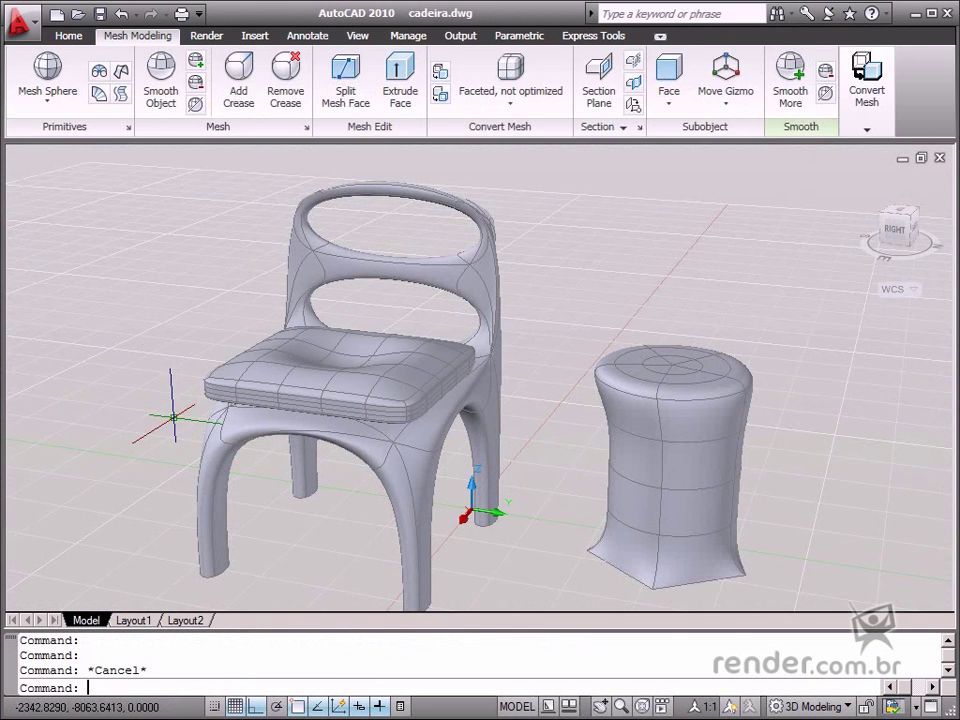
scroll(268, 454, "down", 2)
mouse_move(268, 454)
middle_mouse_down("shift")
mouse_move(300, 452)
mouse_move(282, 450)
middle_mouse_up("shift")
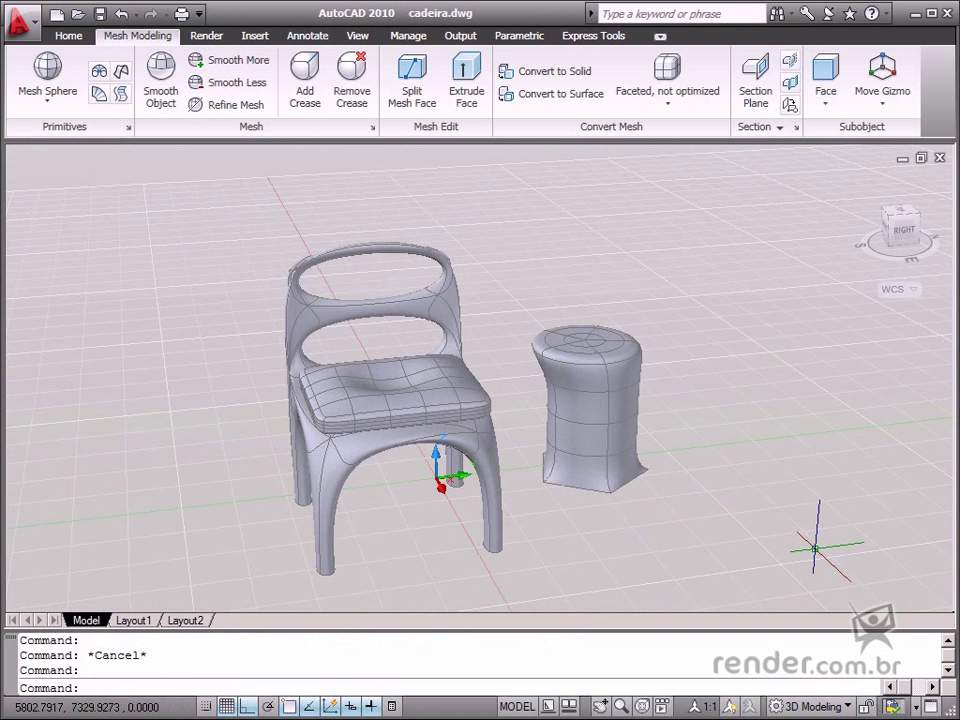
middle_click_drag(815, 548, 793, 528)
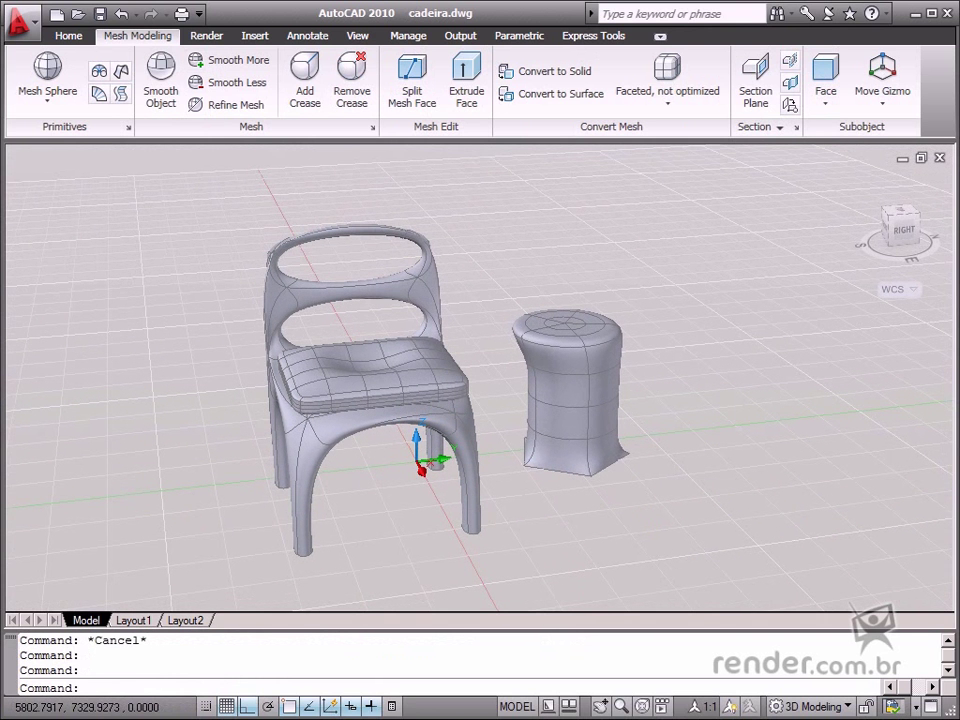